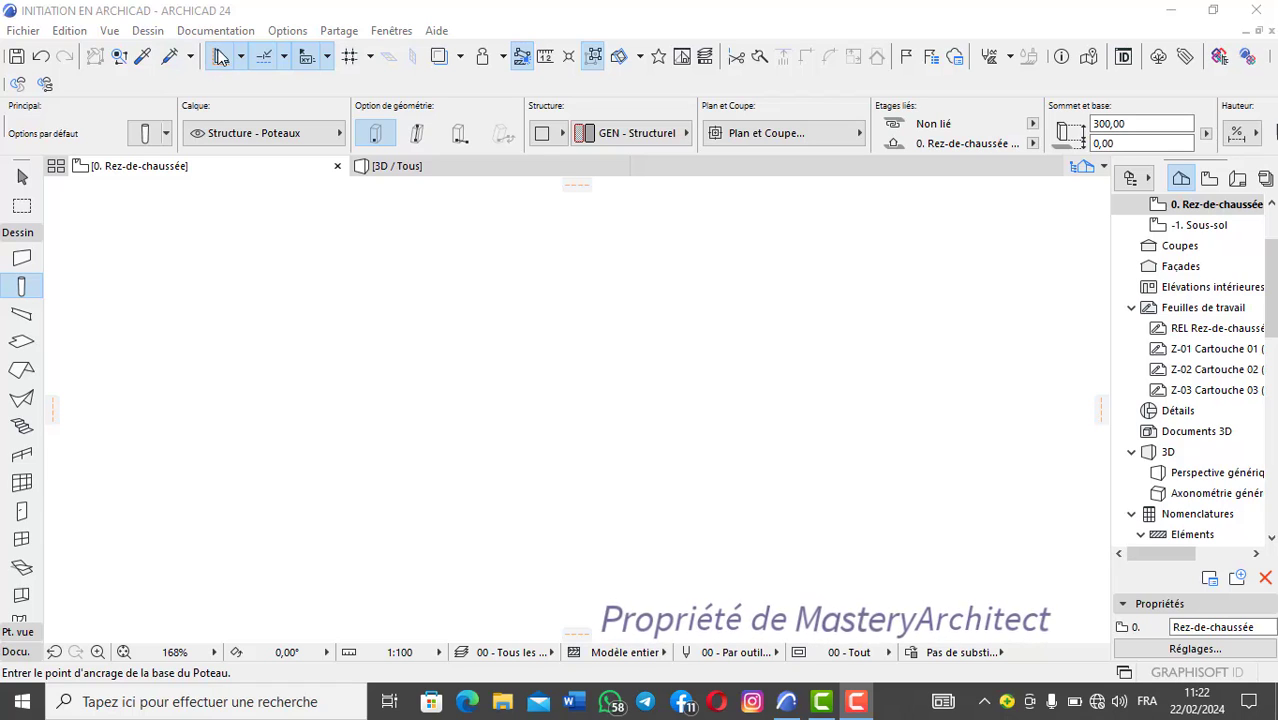
Switch the guide lines off and back on.
{"action": "left_click", "coordinate": [220, 57]}
{"action": "left_click", "coordinate": [224, 58]}
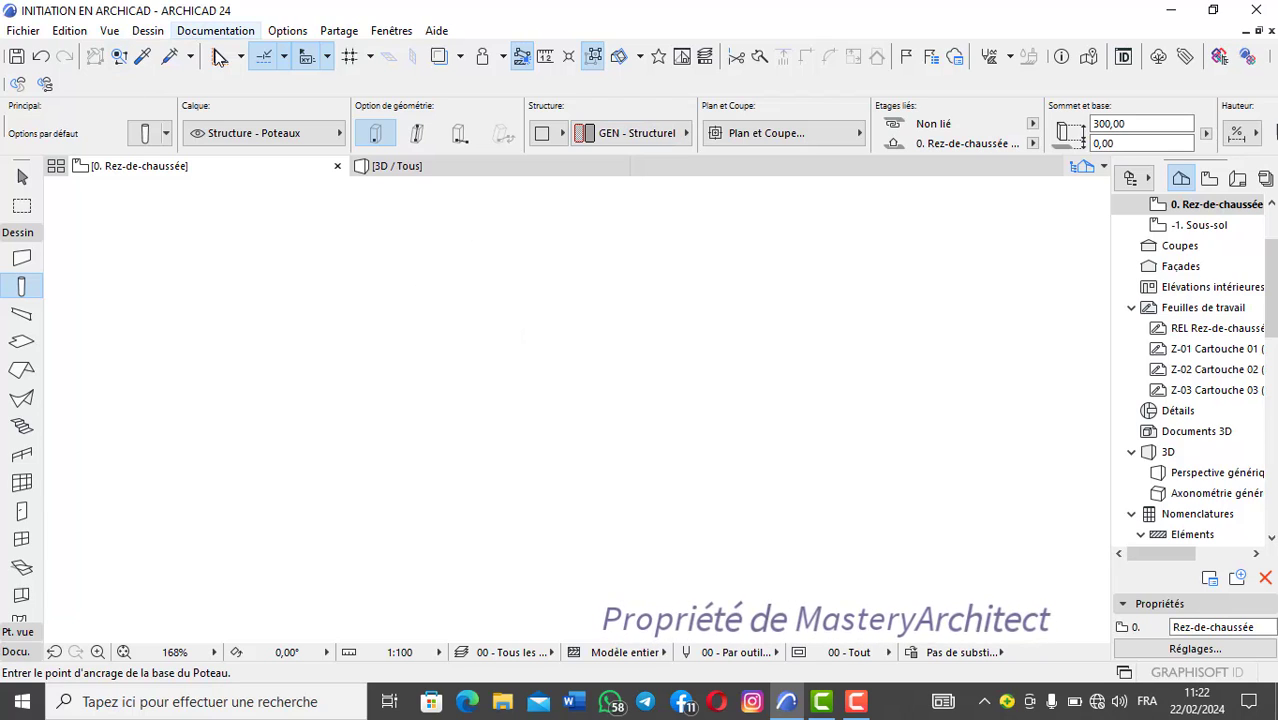
{"action": "left_click", "coordinate": [220, 57]}
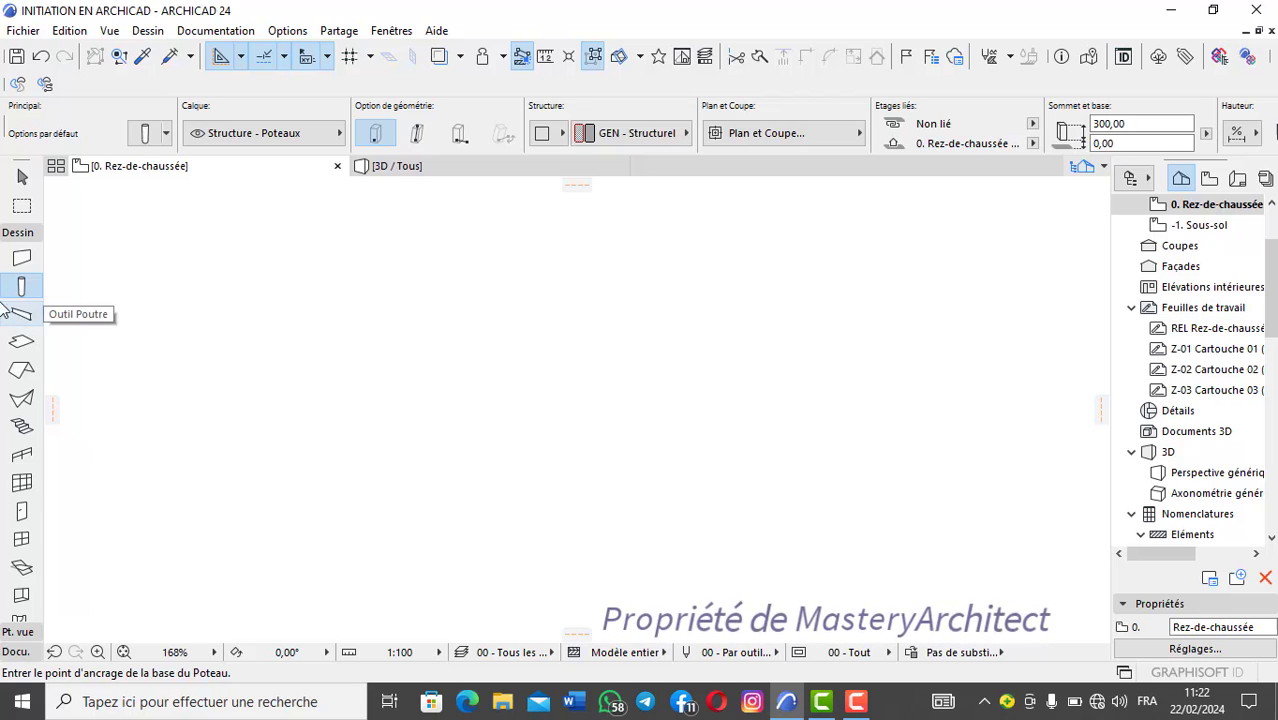
Place four 30 × 30 columns, 300 high, freehand at the corners of a rough rectangle on the ground-floor plan.
{"action": "left_click", "coordinate": [145, 133]}
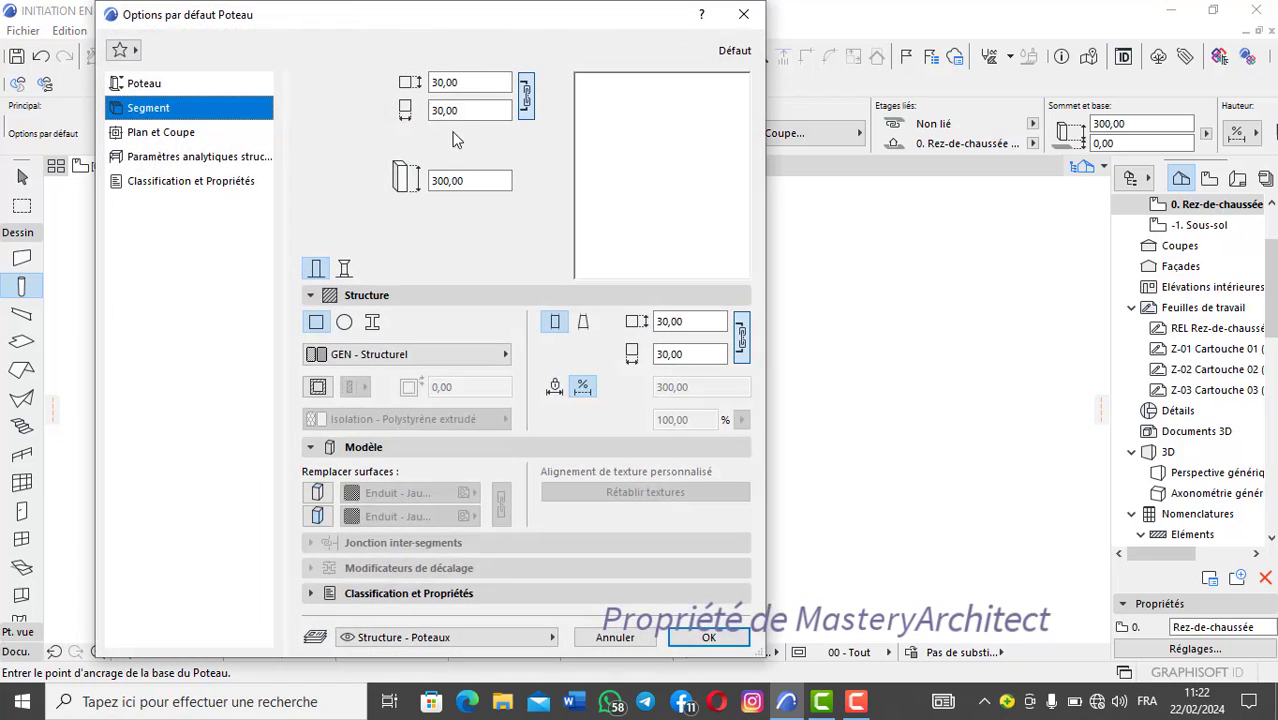
{"action": "left_click", "coordinate": [707, 643]}
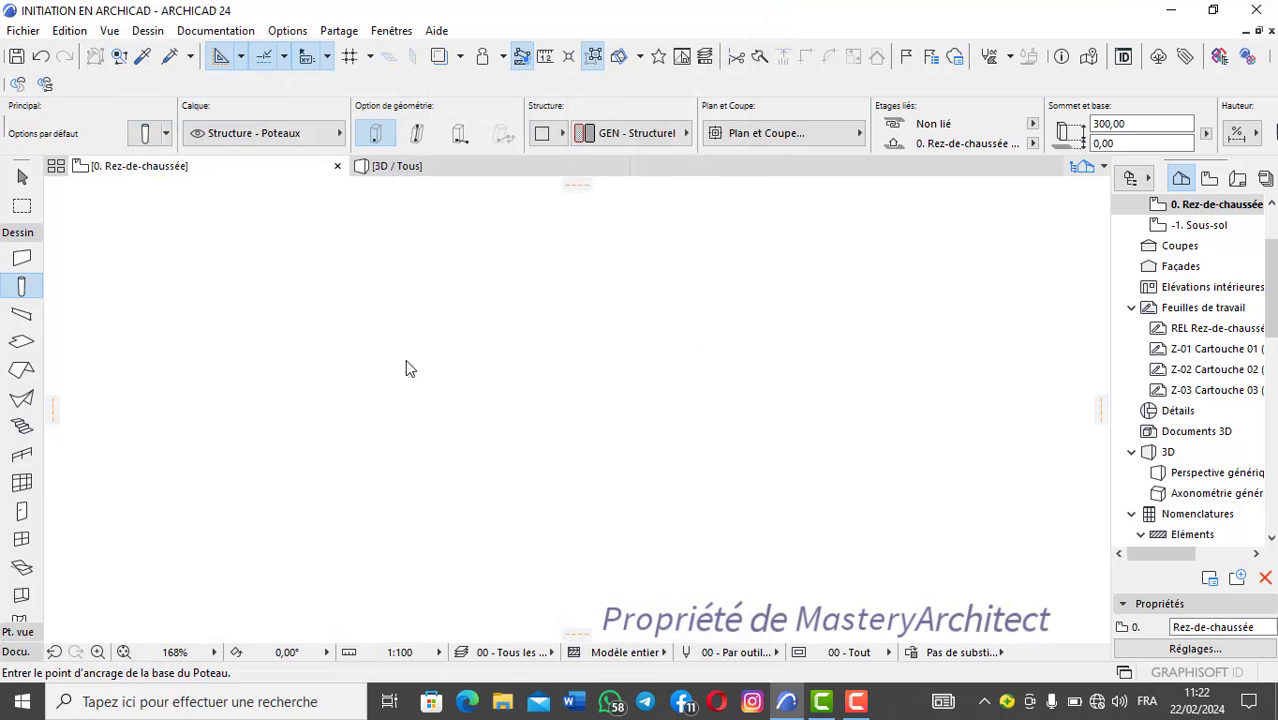
{"action": "left_click", "coordinate": [417, 291]}
{"action": "left_click", "coordinate": [811, 305]}
{"action": "left_click", "coordinate": [433, 513]}
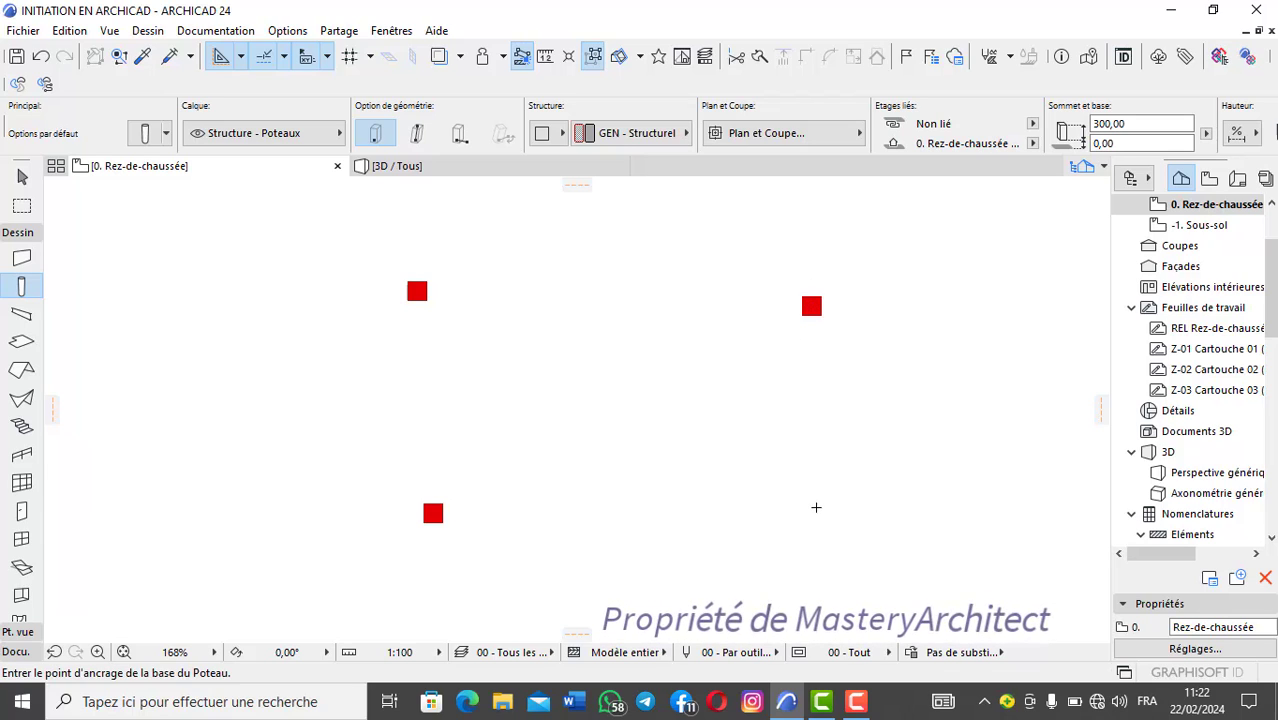
{"action": "left_click", "coordinate": [819, 512]}
{"action": "scroll", "coordinate": [565, 374], "scroll_direction": "down", "scroll_amount": 3}
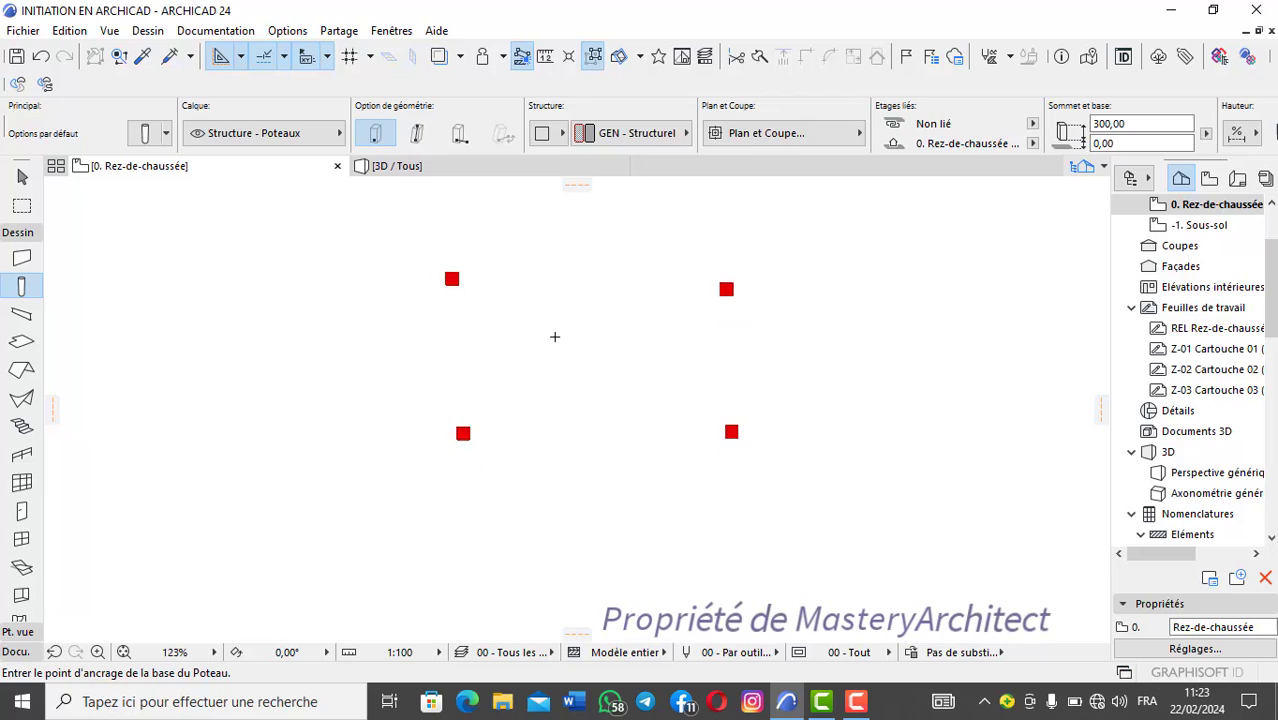
{"action": "scroll", "coordinate": [553, 337], "scroll_direction": "up", "scroll_amount": 3}
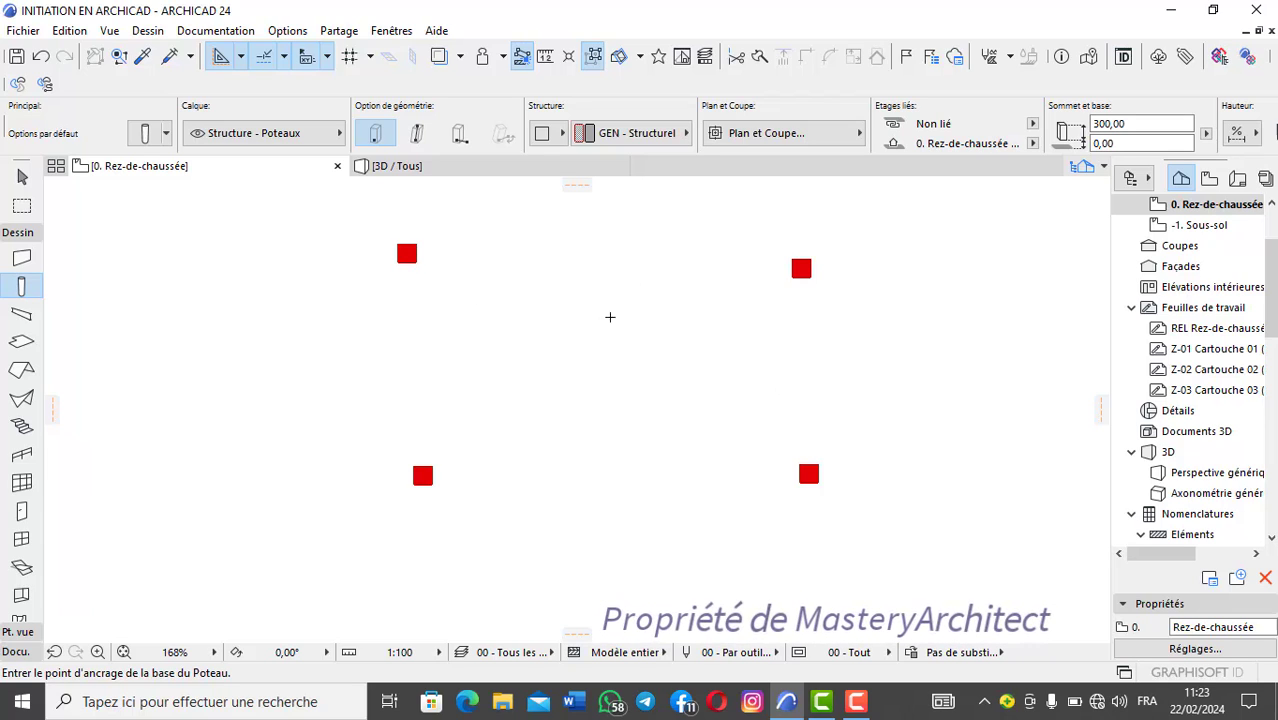
{"action": "middle_click_drag", "start_coordinate": [511, 289], "coordinate": [517, 323]}
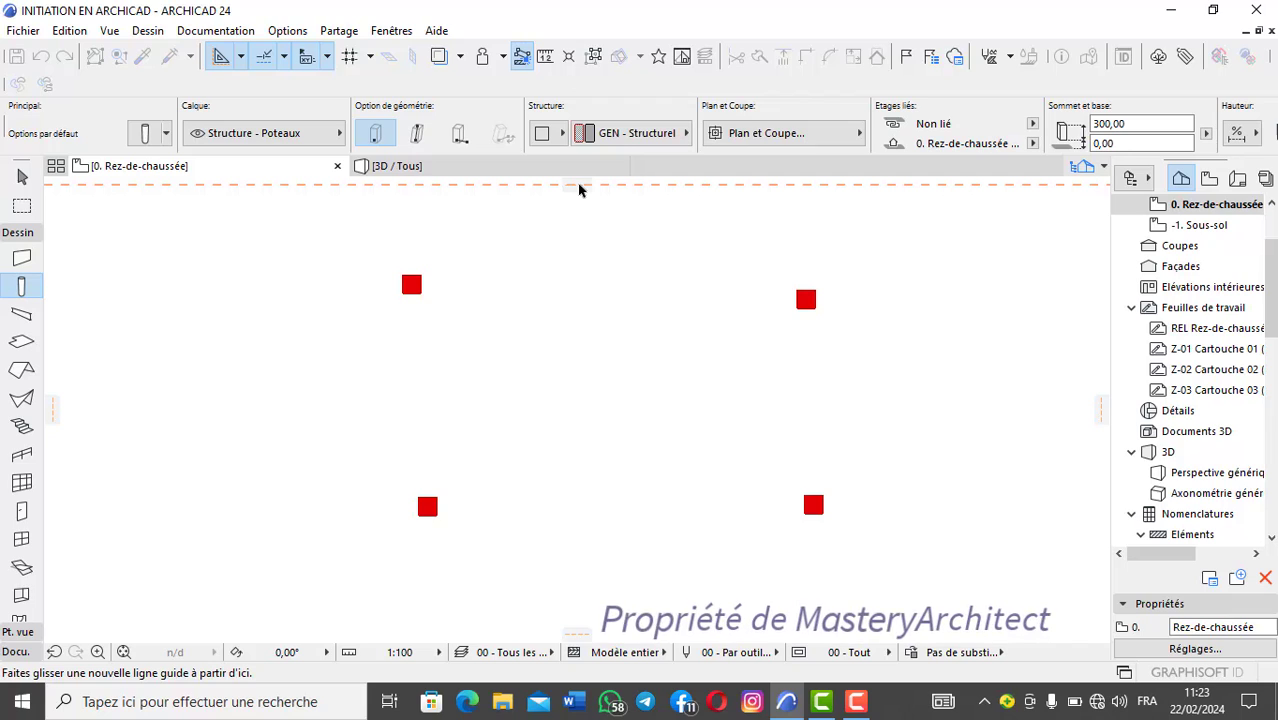
Add a horizontal guide line across the upper pair of columns and erase that guide line.
{"action": "left_click_drag", "start_coordinate": [579, 184], "coordinate": [576, 295]}
{"action": "scroll", "coordinate": [516, 288], "scroll_direction": "up", "scroll_amount": 3}
{"action": "scroll", "coordinate": [442, 288], "scroll_direction": "down", "scroll_amount": 2}
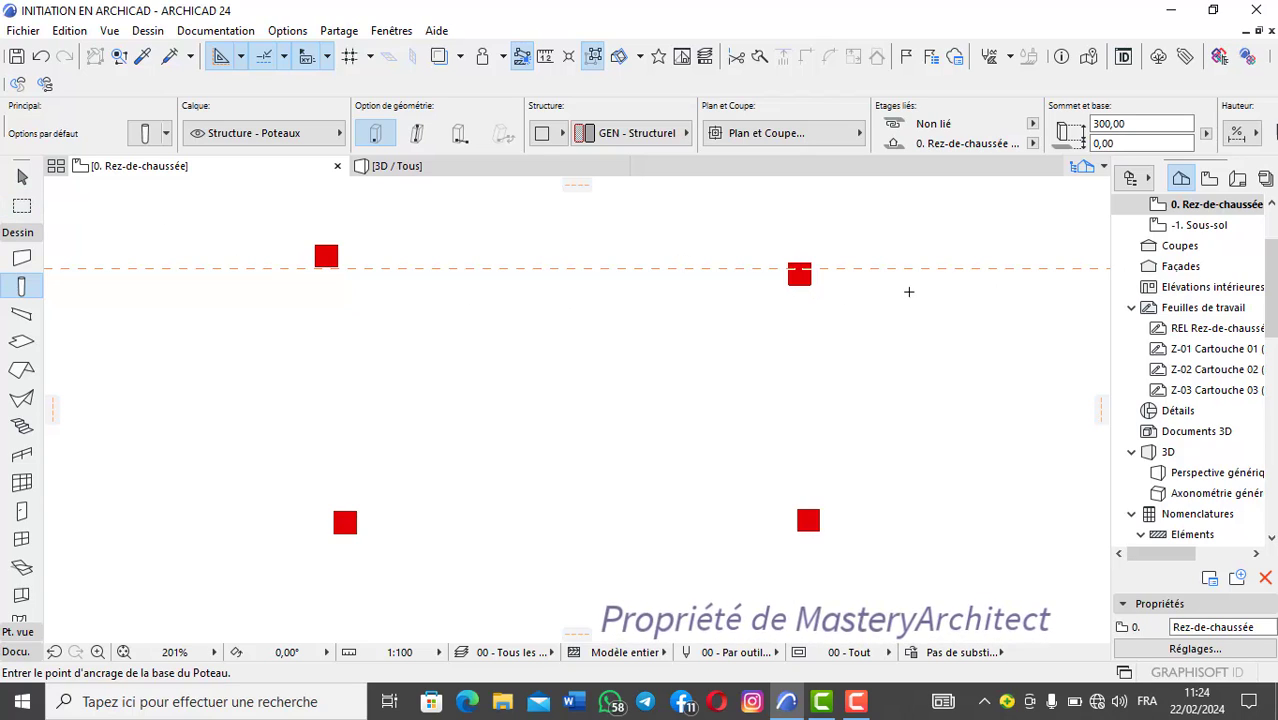
{"action": "scroll", "coordinate": [747, 303], "scroll_direction": "down", "scroll_amount": 3}
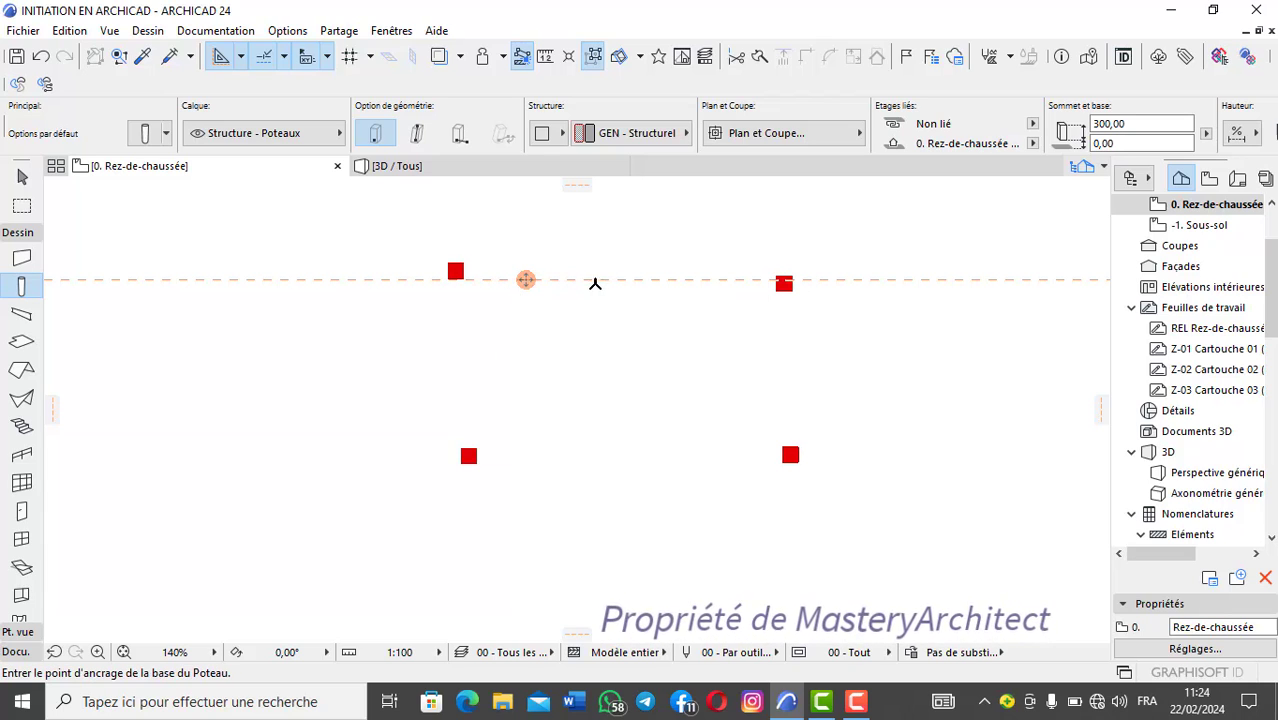
{"action": "right_click", "coordinate": [524, 280]}
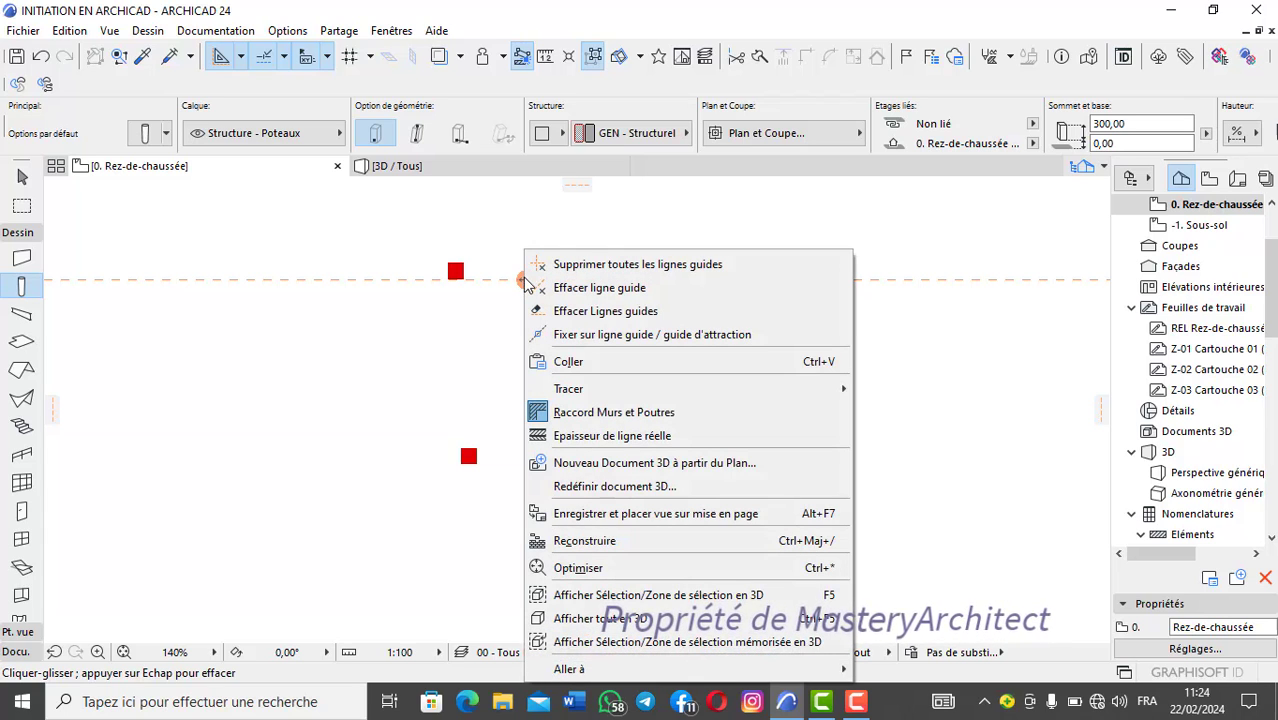
{"action": "left_click", "coordinate": [590, 288]}
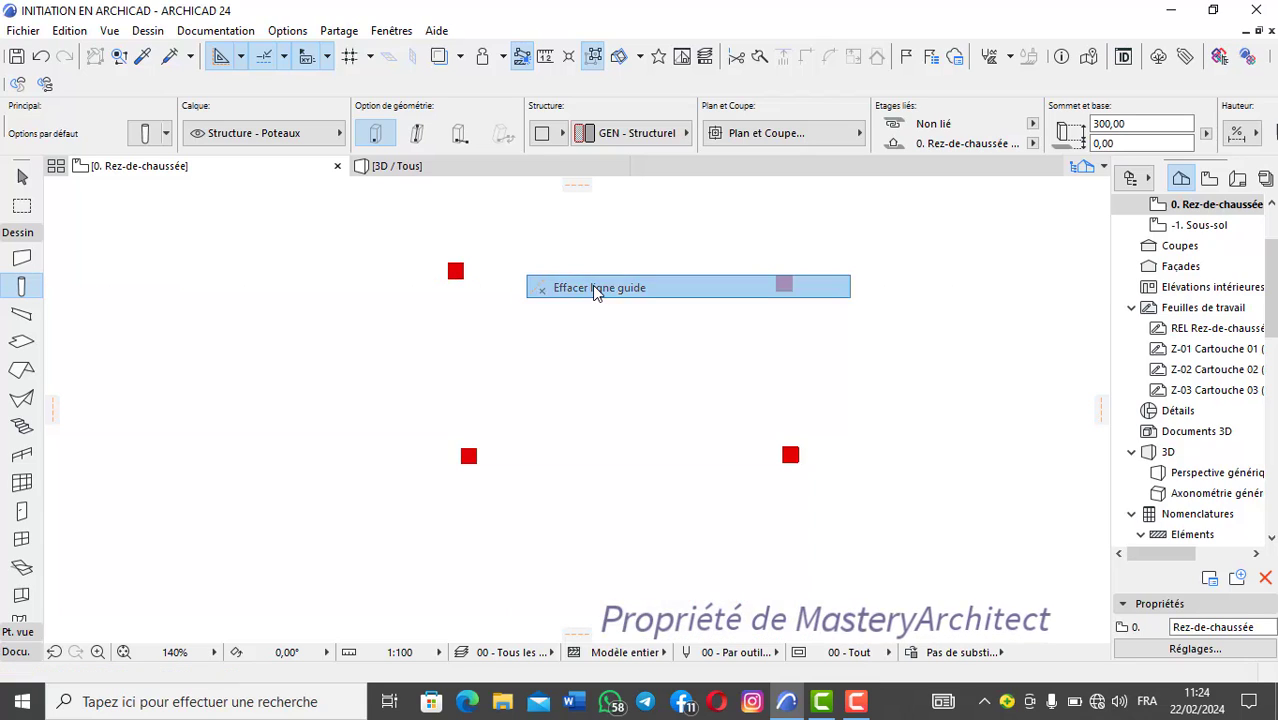
Select all four freehand columns and delete them from the plan.
{"action": "scroll", "coordinate": [537, 307], "scroll_direction": "down", "scroll_amount": 2}
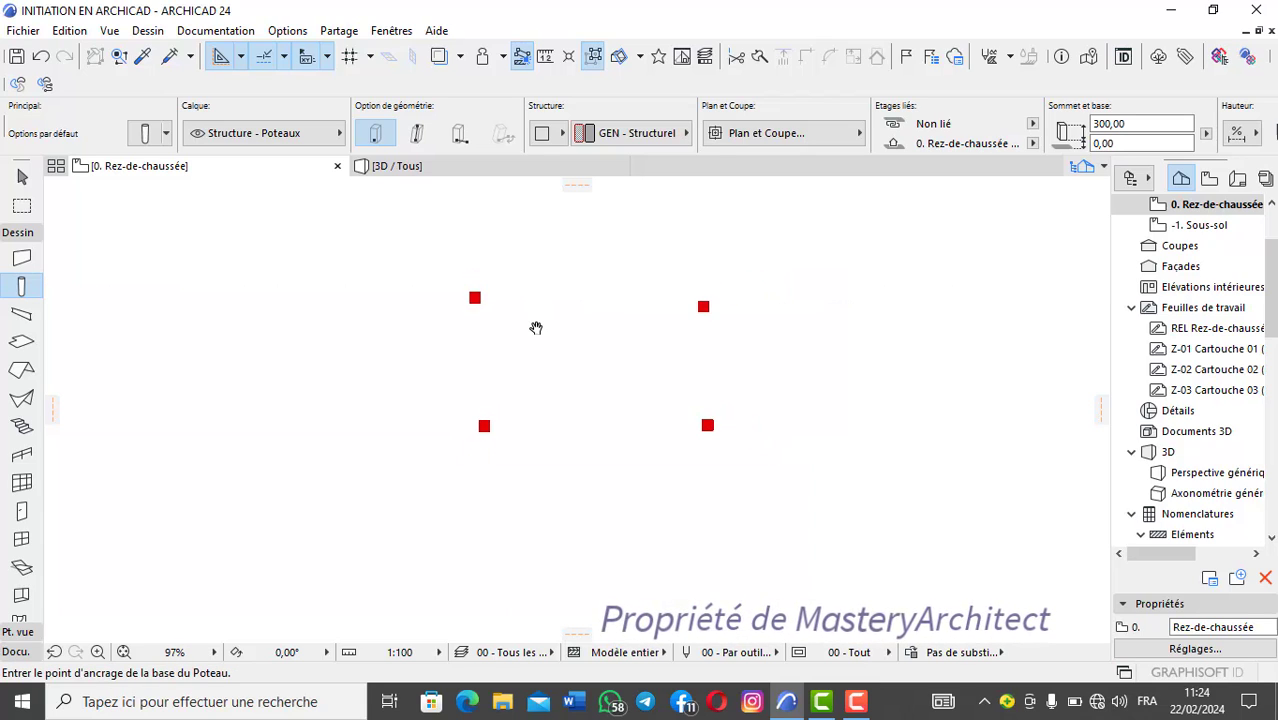
{"action": "key", "text": "ctrl+a"}
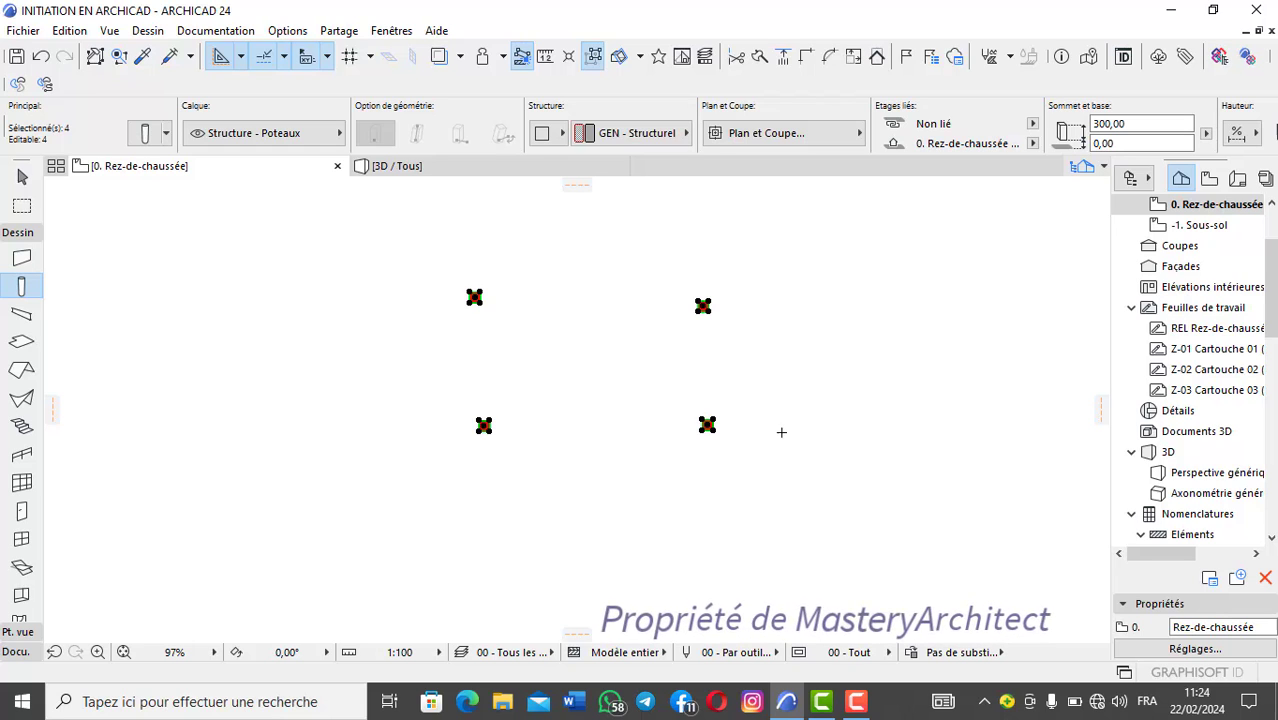
{"action": "right_click", "coordinate": [530, 292]}
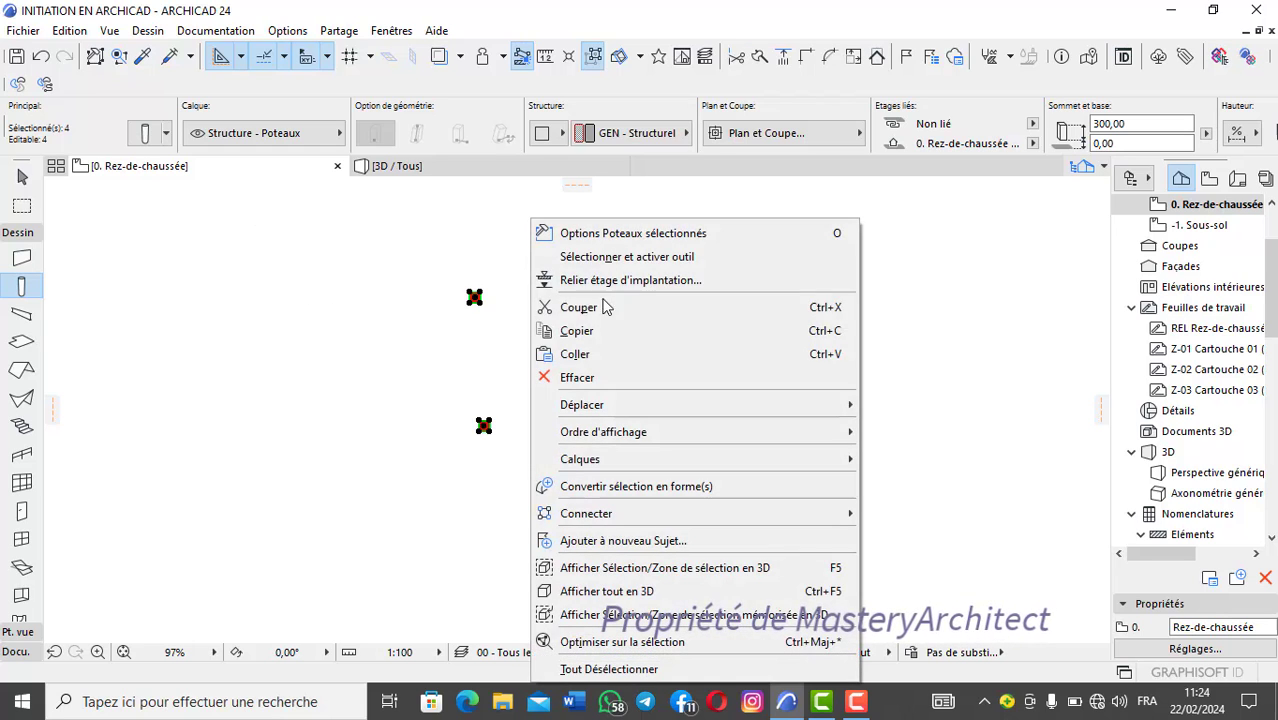
{"action": "left_click", "coordinate": [611, 374]}
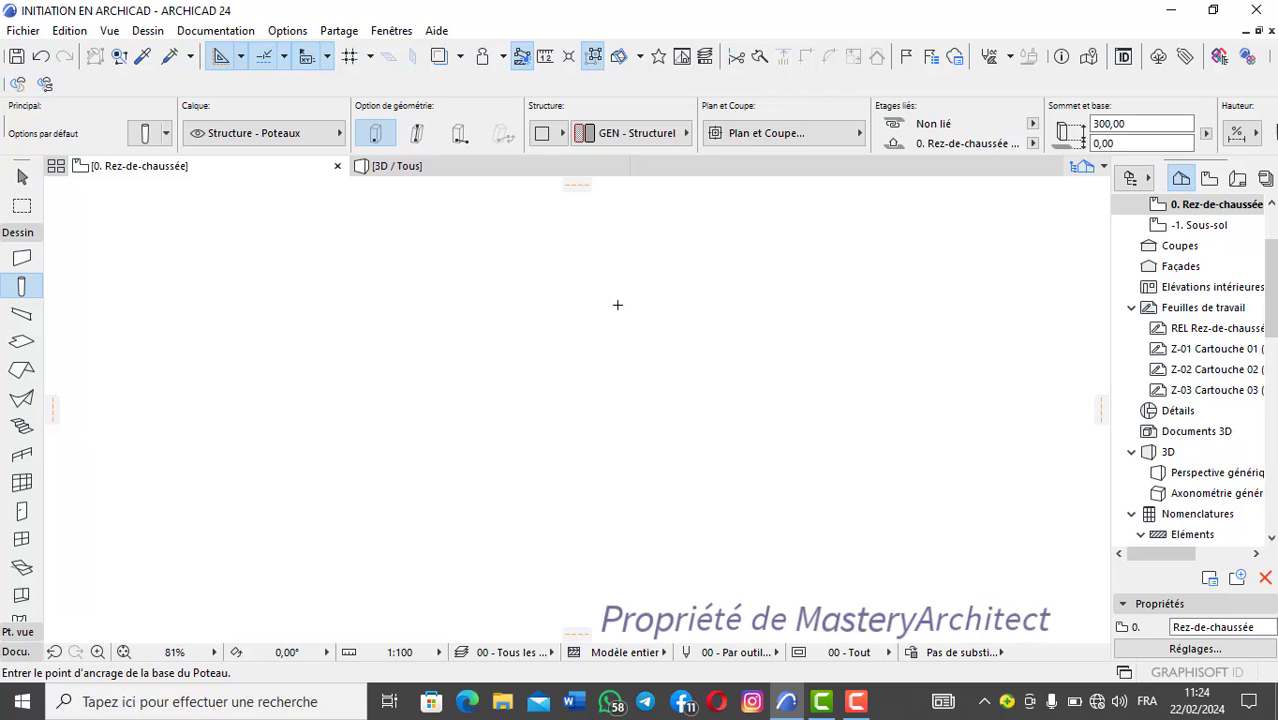
Place two horizontal and two vertical guide lines that cross to form a rectangle on the ground-floor plan.
{"action": "left_click", "coordinate": [578, 185]}
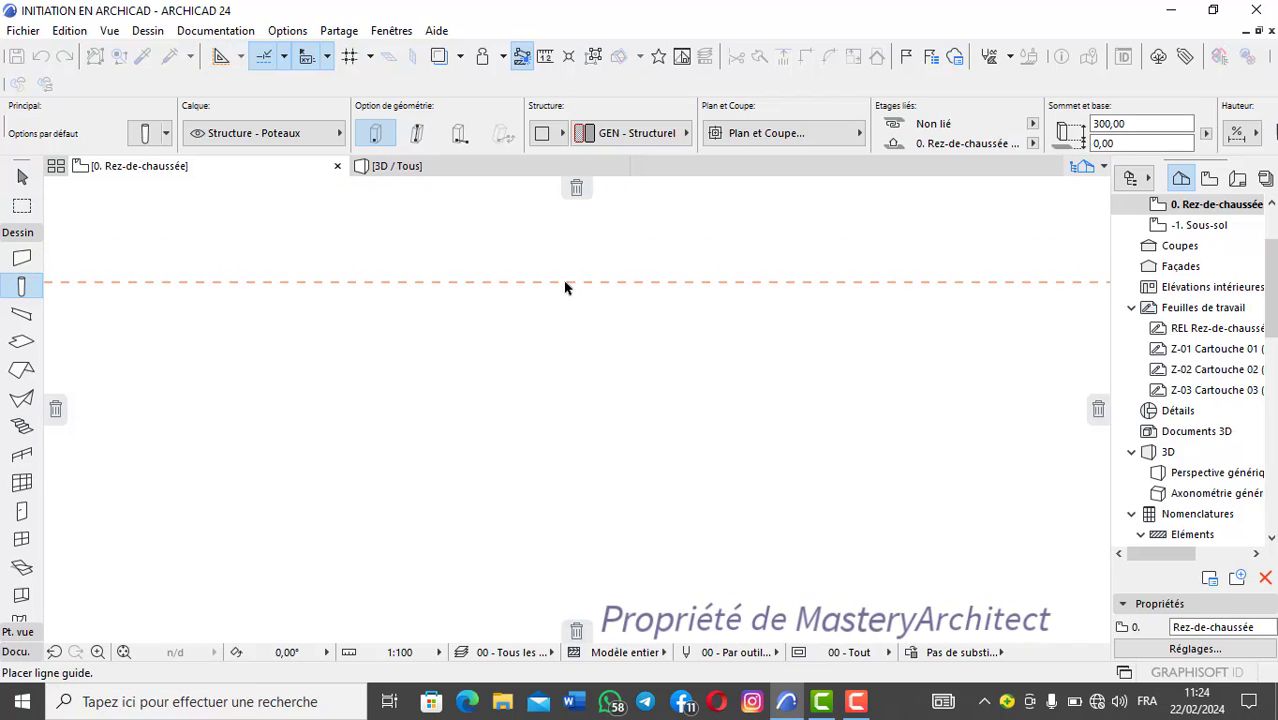
{"action": "left_click", "coordinate": [566, 286]}
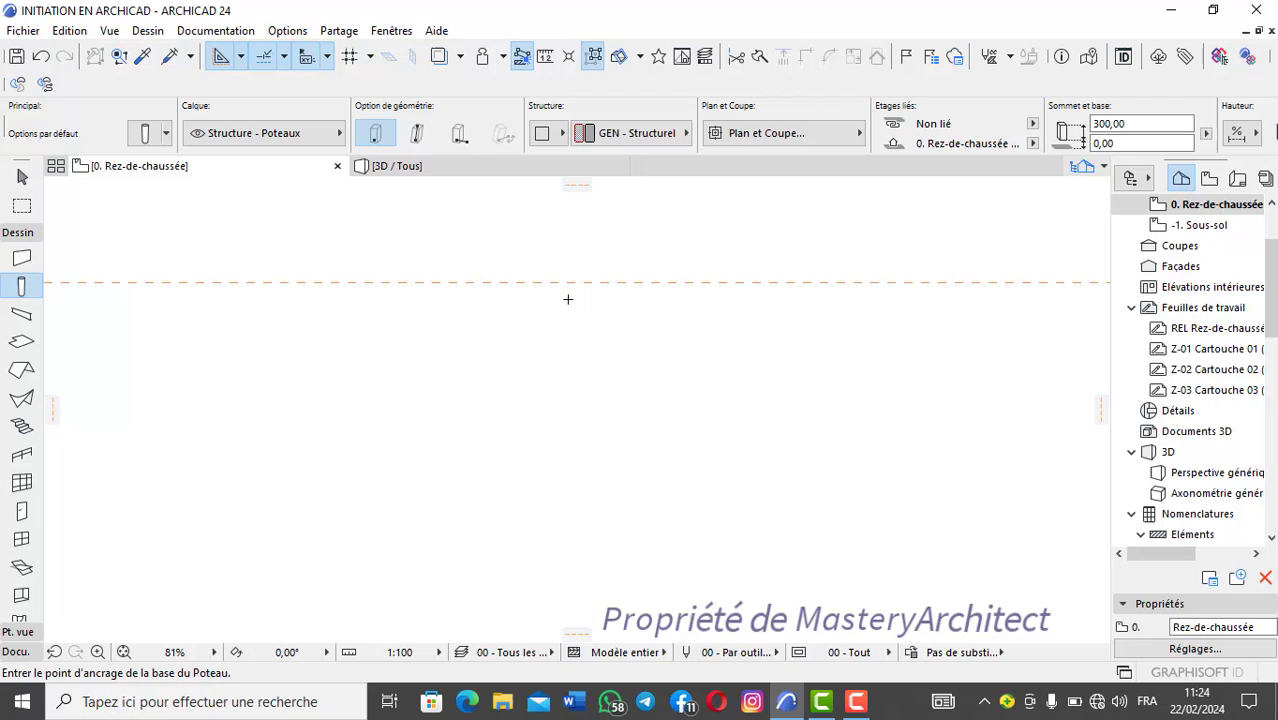
{"action": "left_click", "coordinate": [578, 637]}
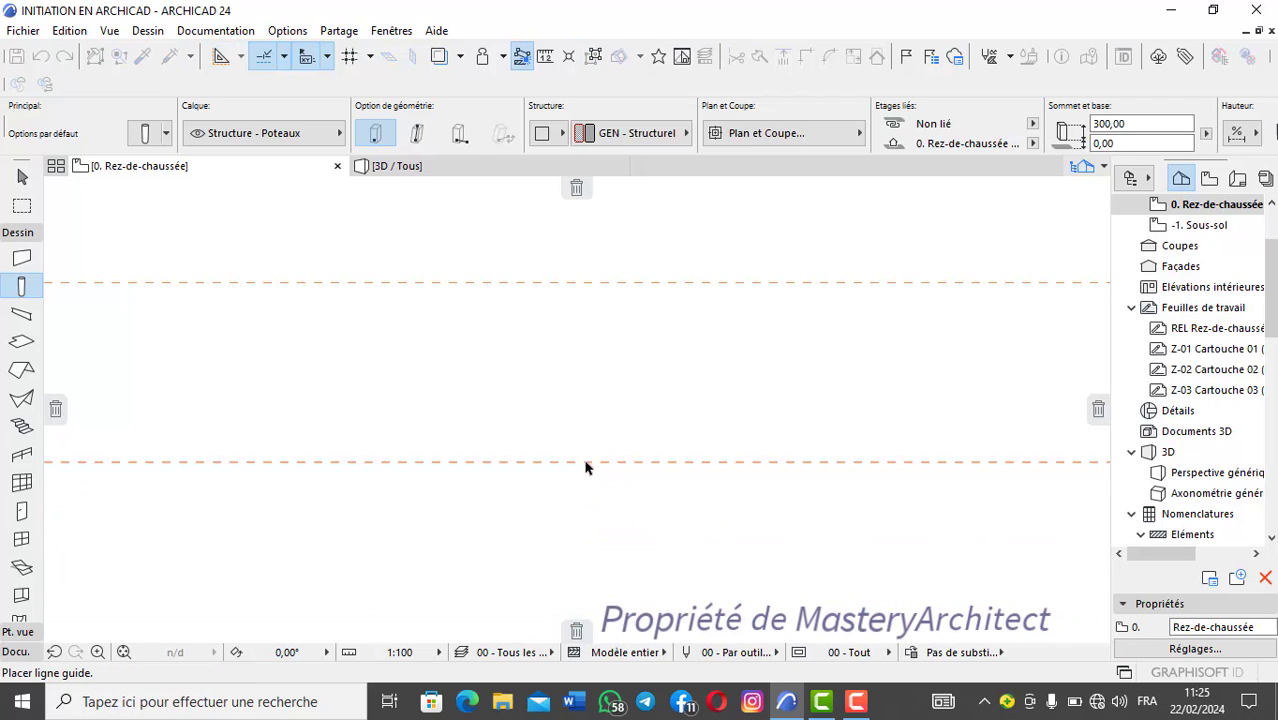
{"action": "left_click", "coordinate": [588, 462]}
{"action": "left_click", "coordinate": [52, 408]}
{"action": "left_click", "coordinate": [363, 364]}
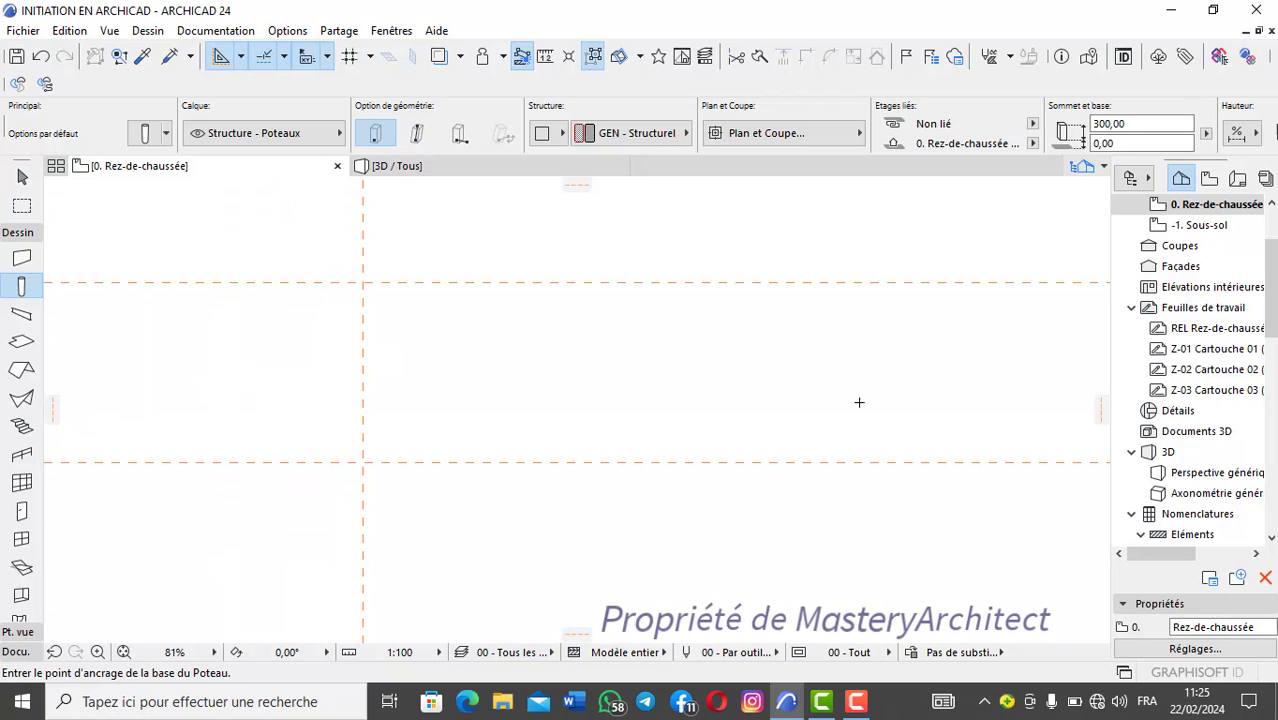
{"action": "left_click", "coordinate": [1100, 416]}
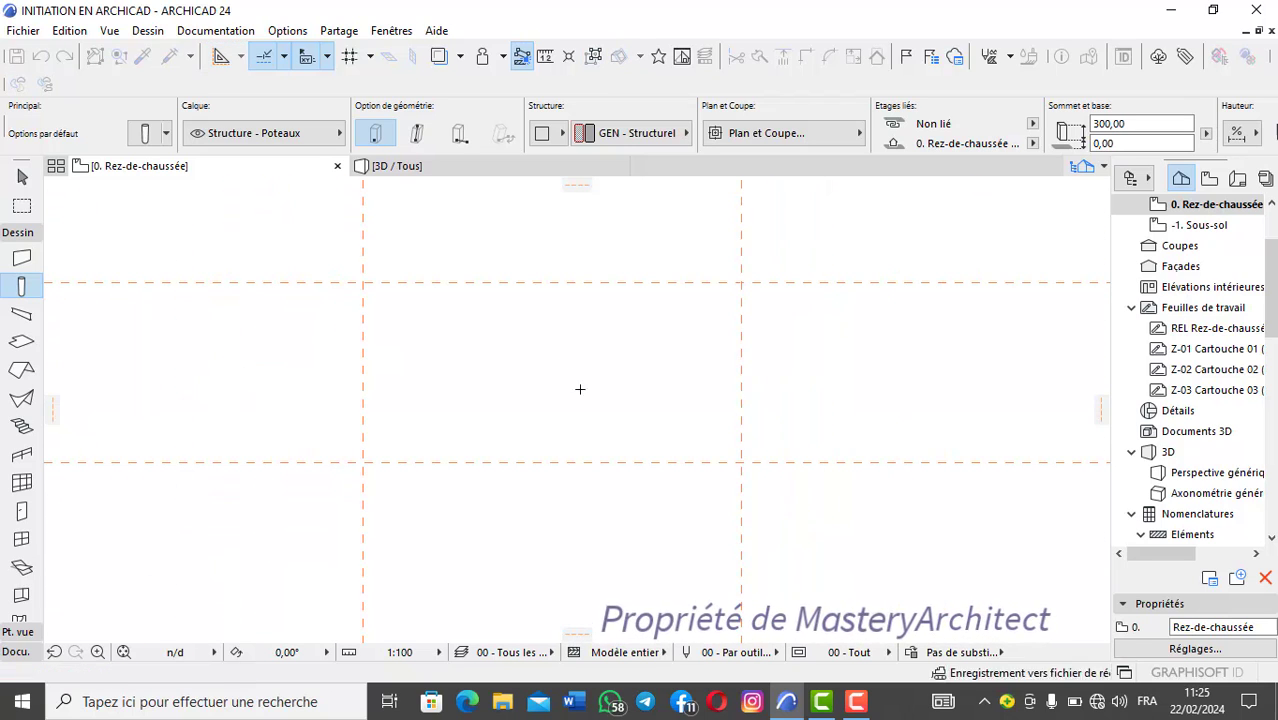
{"action": "left_click", "coordinate": [742, 386]}
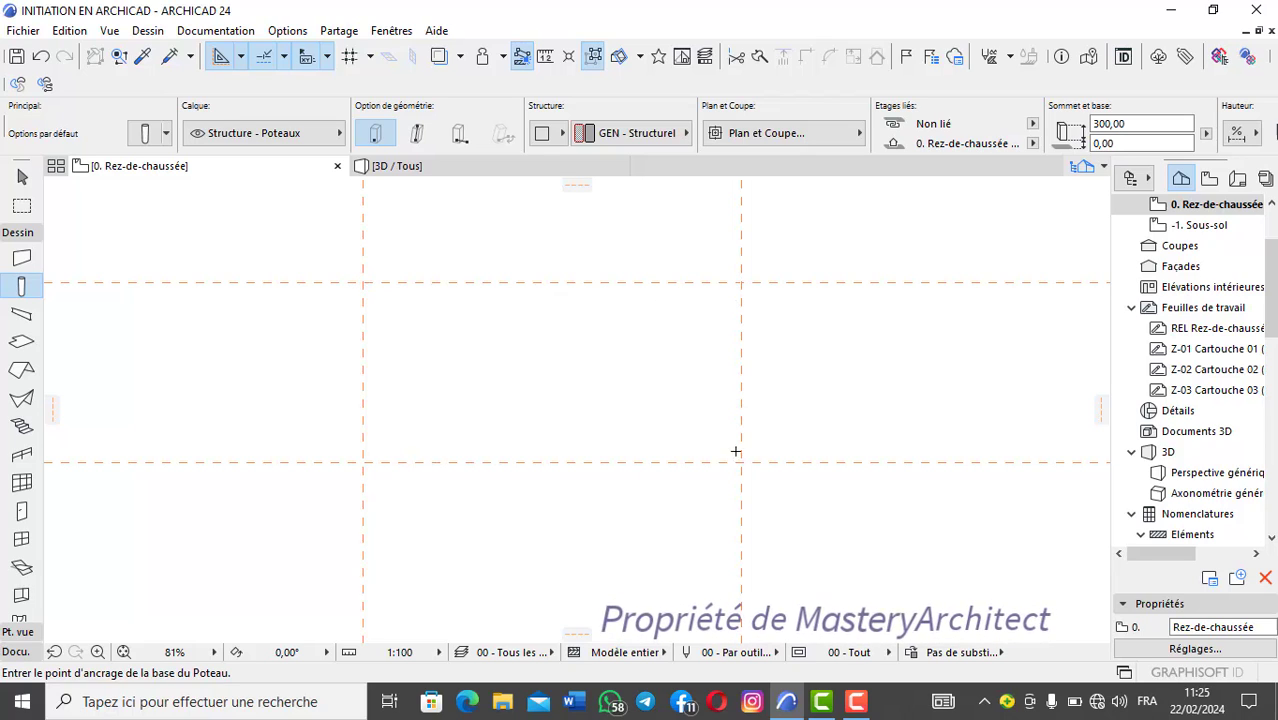
Place a 30 × 30 column, 300 high, at both intersections along the left vertical guide line.
{"action": "left_click", "coordinate": [146, 131]}
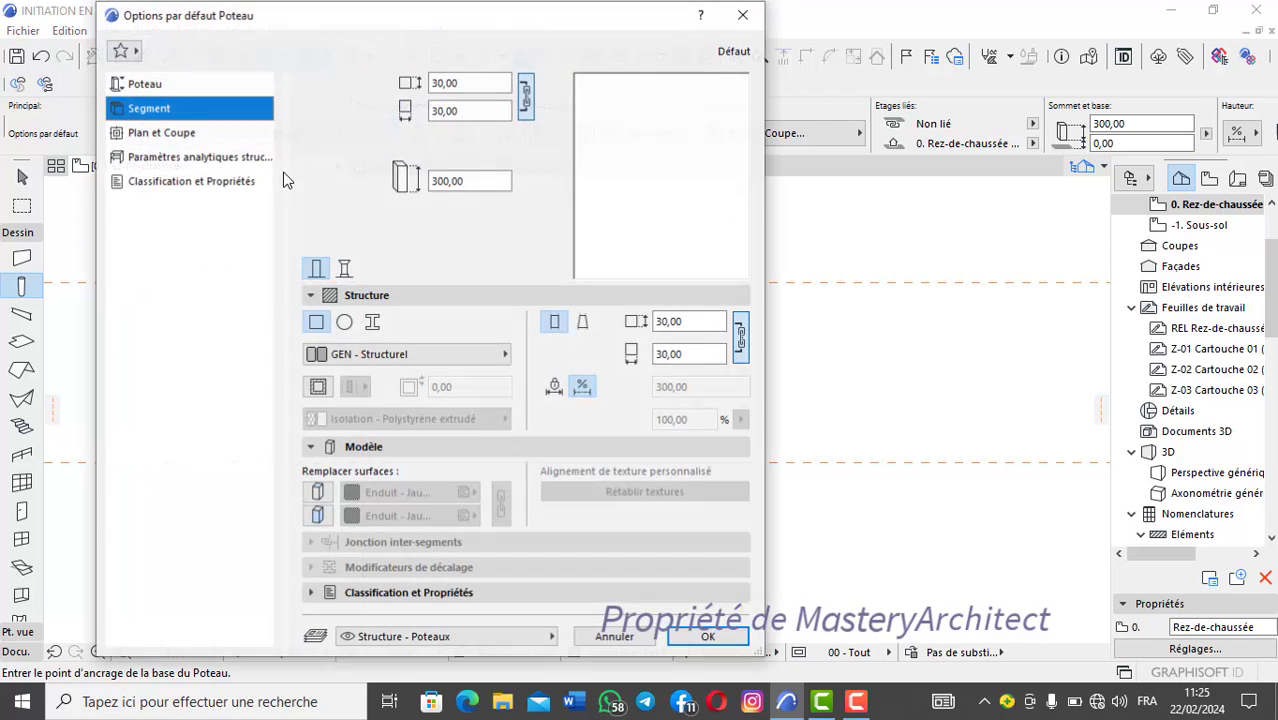
{"action": "left_click", "coordinate": [697, 642]}
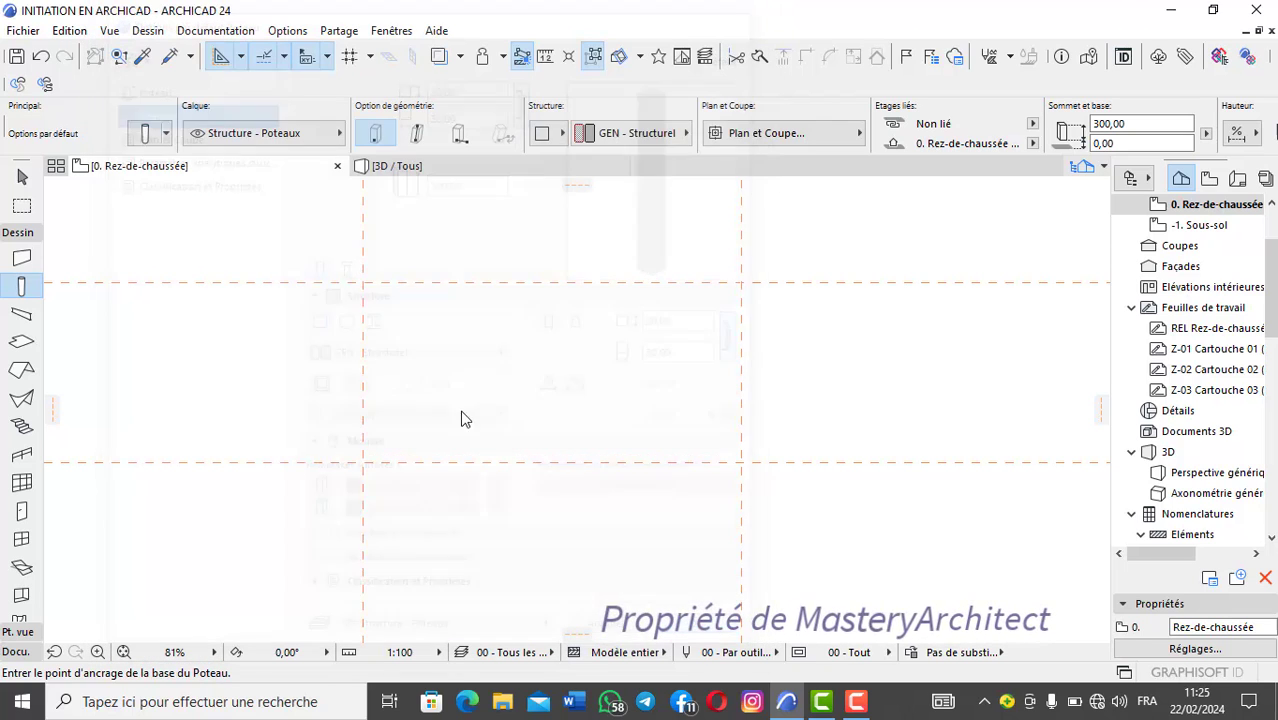
{"action": "scroll", "coordinate": [363, 282], "scroll_direction": "up", "scroll_amount": 4}
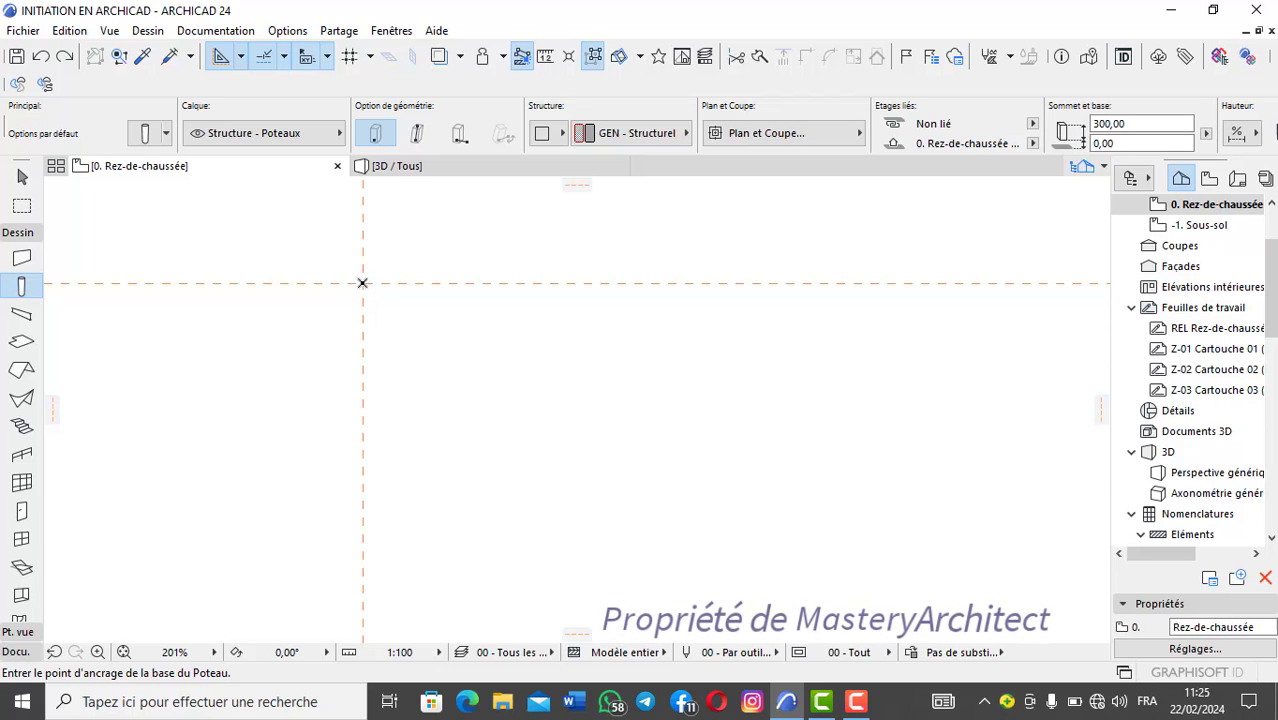
{"action": "left_click", "coordinate": [363, 284]}
{"action": "scroll", "coordinate": [414, 328], "scroll_direction": "down", "scroll_amount": 5}
{"action": "left_click", "coordinate": [340, 364]}
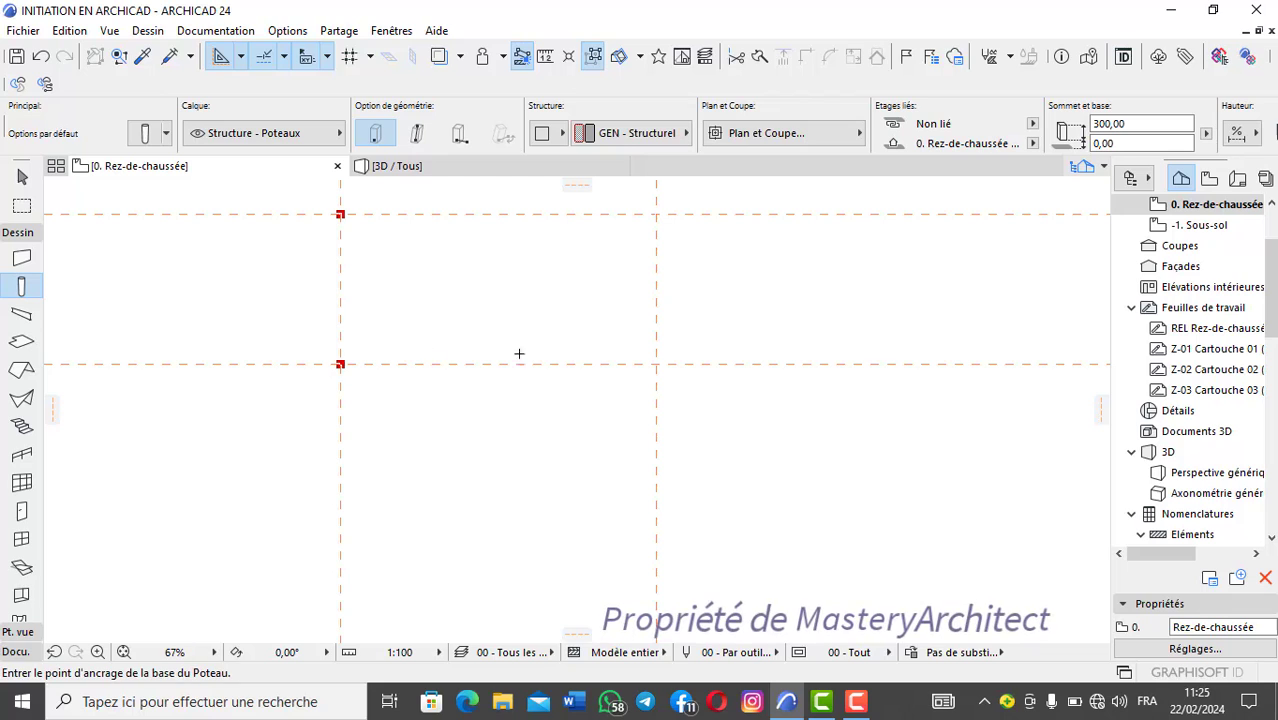
Place matching columns at both intersections along the right vertical guide line.
{"action": "scroll", "coordinate": [640, 357], "scroll_direction": "up", "scroll_amount": 5}
{"action": "left_click", "coordinate": [685, 373]}
{"action": "scroll", "coordinate": [671, 310], "scroll_direction": "down", "scroll_amount": 5}
{"action": "middle_click_drag", "start_coordinate": [670, 300], "coordinate": [704, 449]}
{"action": "scroll", "coordinate": [705, 331], "scroll_direction": "up", "scroll_amount": 5}
{"action": "left_click", "coordinate": [712, 347]}
{"action": "scroll", "coordinate": [607, 413], "scroll_direction": "down", "scroll_amount": 5}
{"action": "middle_click_drag", "start_coordinate": [519, 437], "coordinate": [590, 334]}
{"action": "scroll", "coordinate": [542, 368], "scroll_direction": "up", "scroll_amount": 1}
{"action": "scroll", "coordinate": [541, 368], "scroll_direction": "up", "scroll_amount": 1}
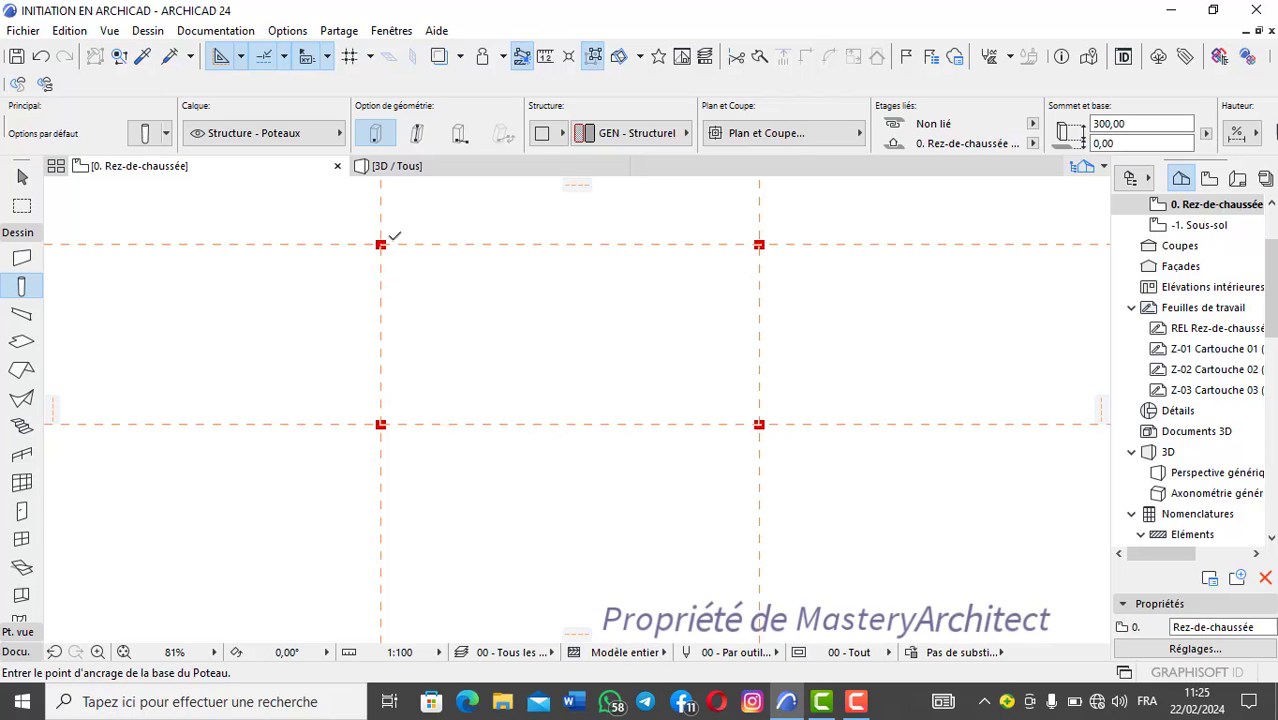
Inspect the four columns in the 3D view and return to the ground-floor plan.
{"action": "left_click", "coordinate": [431, 166]}
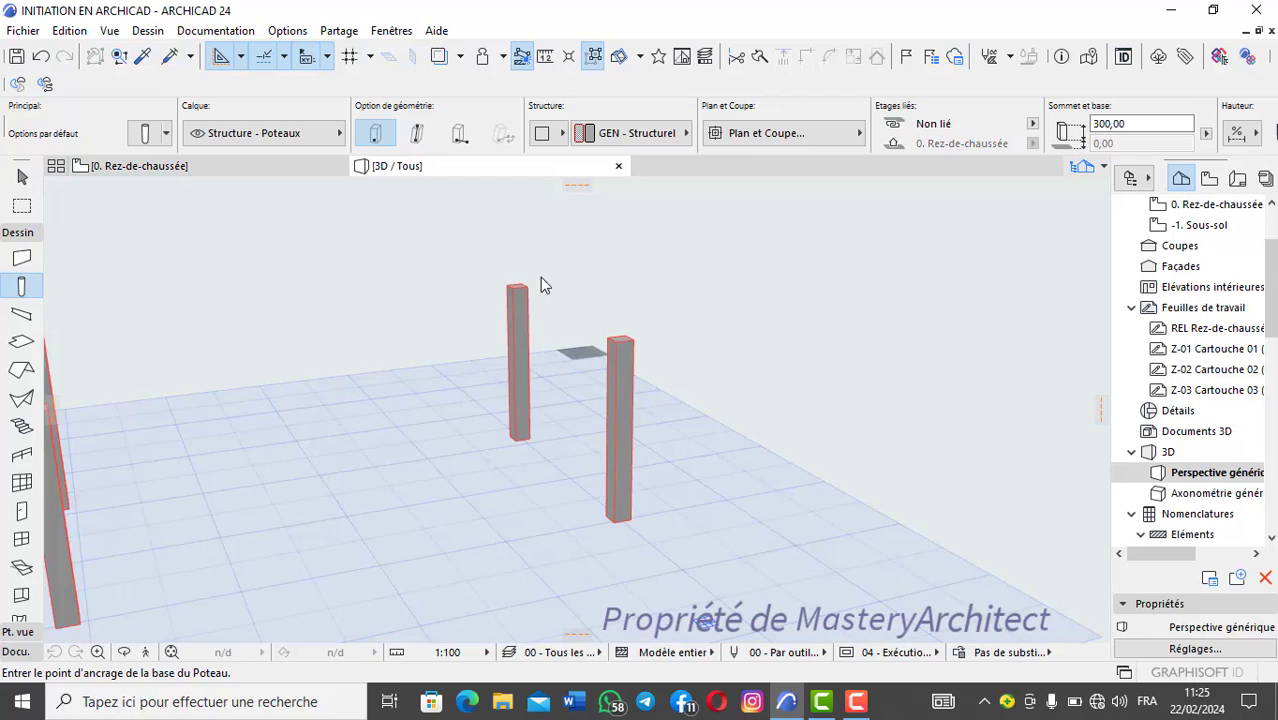
{"action": "middle_click_drag", "start_coordinate": [572, 374], "coordinate": [282, 491], "text": "shift"}
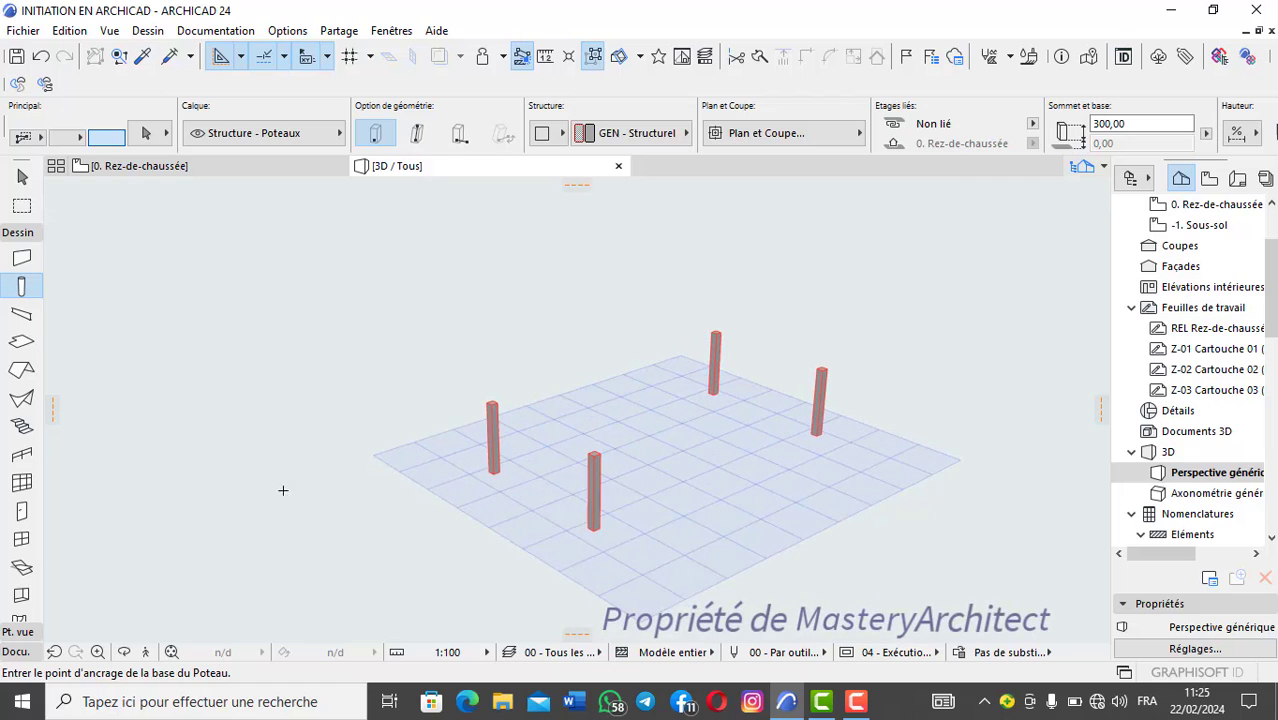
{"action": "left_click", "coordinate": [222, 170]}
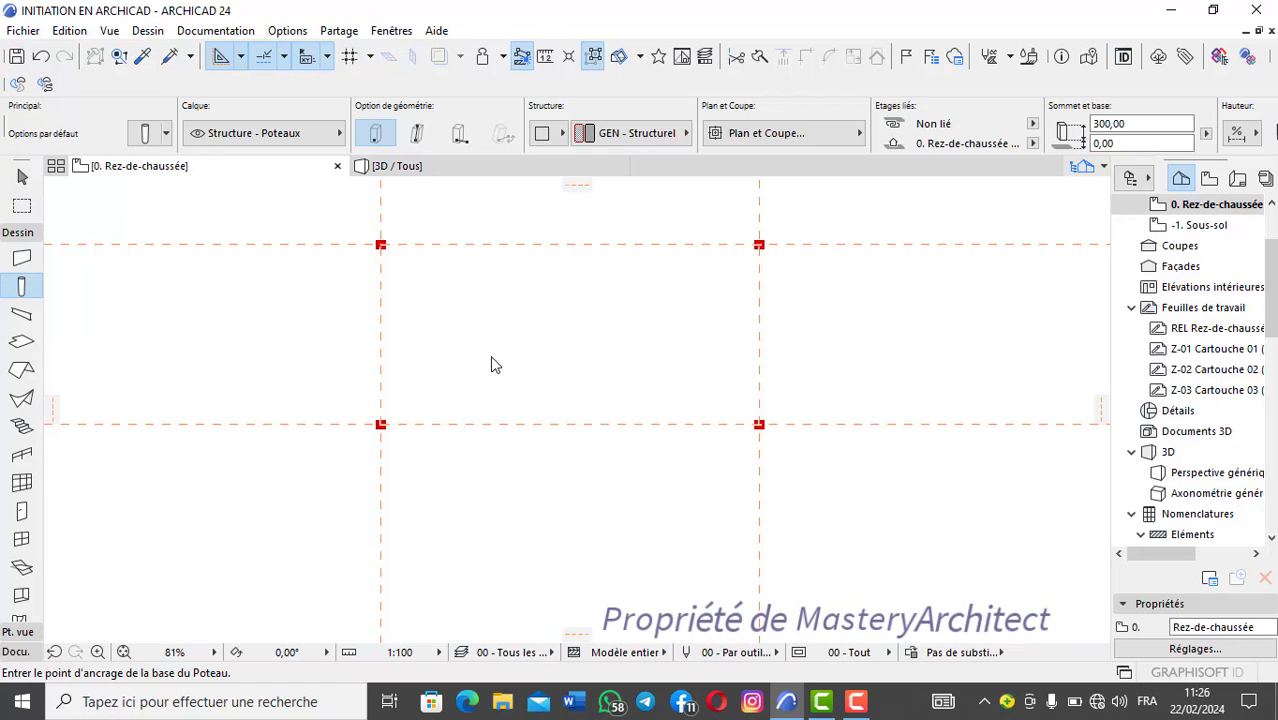
{"action": "scroll", "coordinate": [465, 351], "scroll_direction": "down", "scroll_amount": 3}
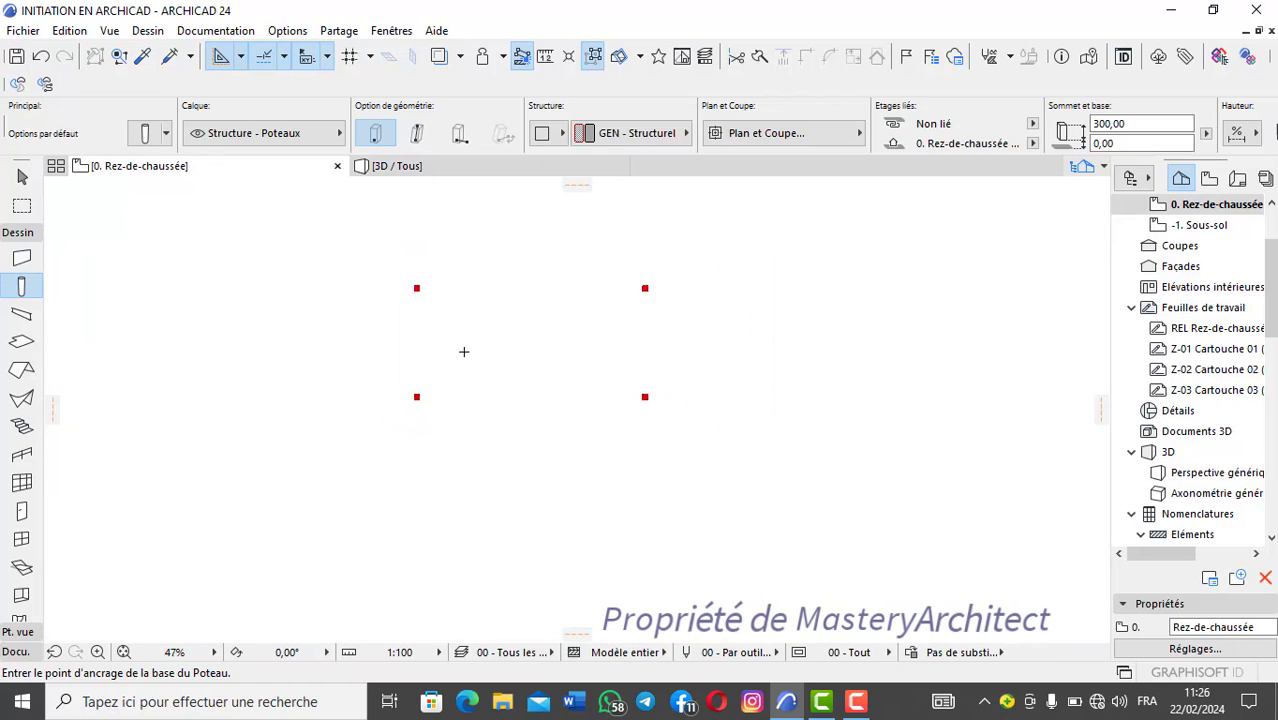
{"action": "scroll", "coordinate": [463, 351], "scroll_direction": "up", "scroll_amount": 6}
{"action": "scroll", "coordinate": [465, 379], "scroll_direction": "down", "scroll_amount": 4}
{"action": "scroll", "coordinate": [517, 403], "scroll_direction": "up", "scroll_amount": 2}
{"action": "scroll", "coordinate": [517, 403], "scroll_direction": "down", "scroll_amount": 2}
{"action": "scroll", "coordinate": [519, 403], "scroll_direction": "up", "scroll_amount": 3}
{"action": "scroll", "coordinate": [607, 307], "scroll_direction": "down", "scroll_amount": 2}
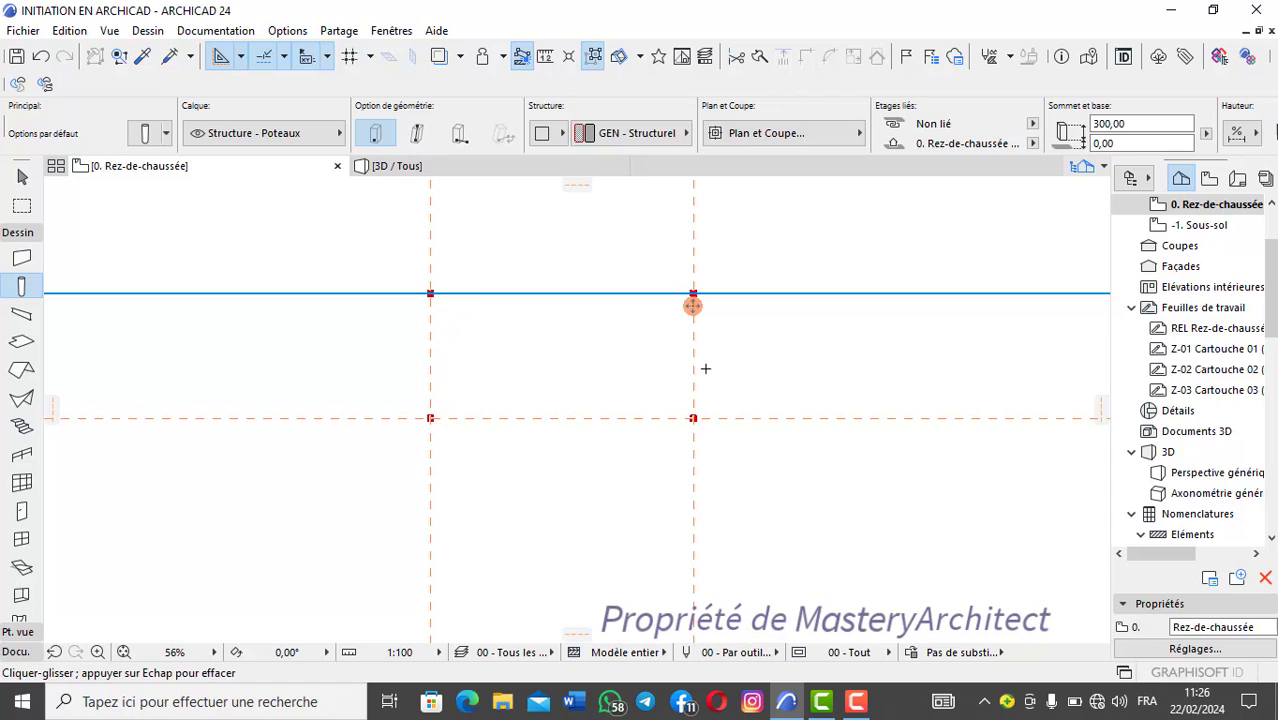
{"action": "scroll", "coordinate": [531, 331], "scroll_direction": "up", "scroll_amount": 2}
{"action": "scroll", "coordinate": [545, 320], "scroll_direction": "down", "scroll_amount": 2}
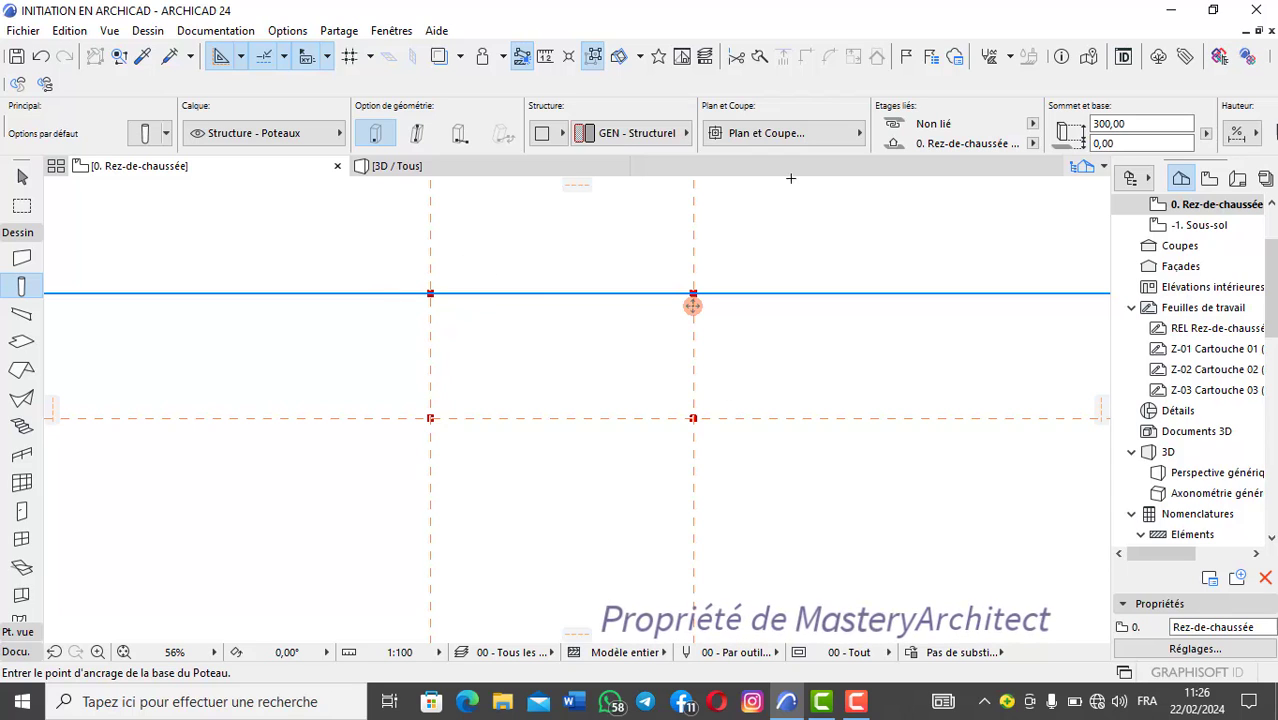
Erase only the vertical guide line through the right pair of columns.
{"action": "right_click", "coordinate": [693, 259]}
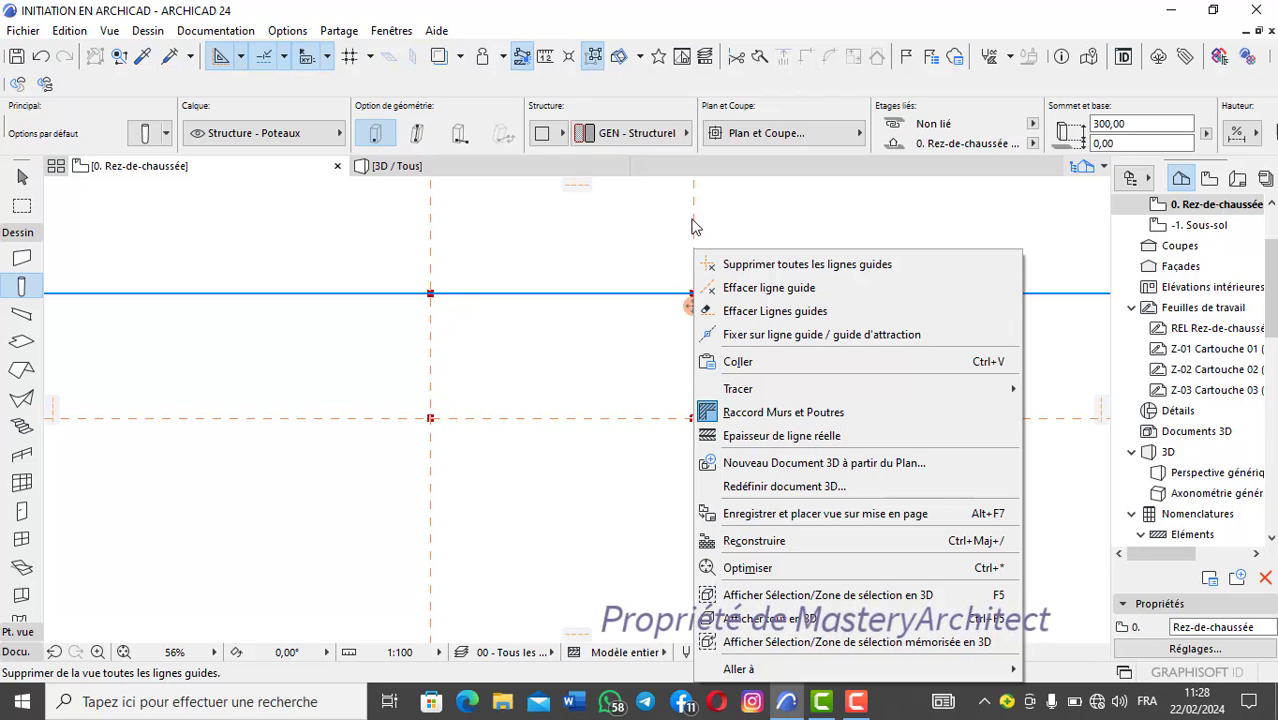
{"action": "left_click", "coordinate": [765, 288]}
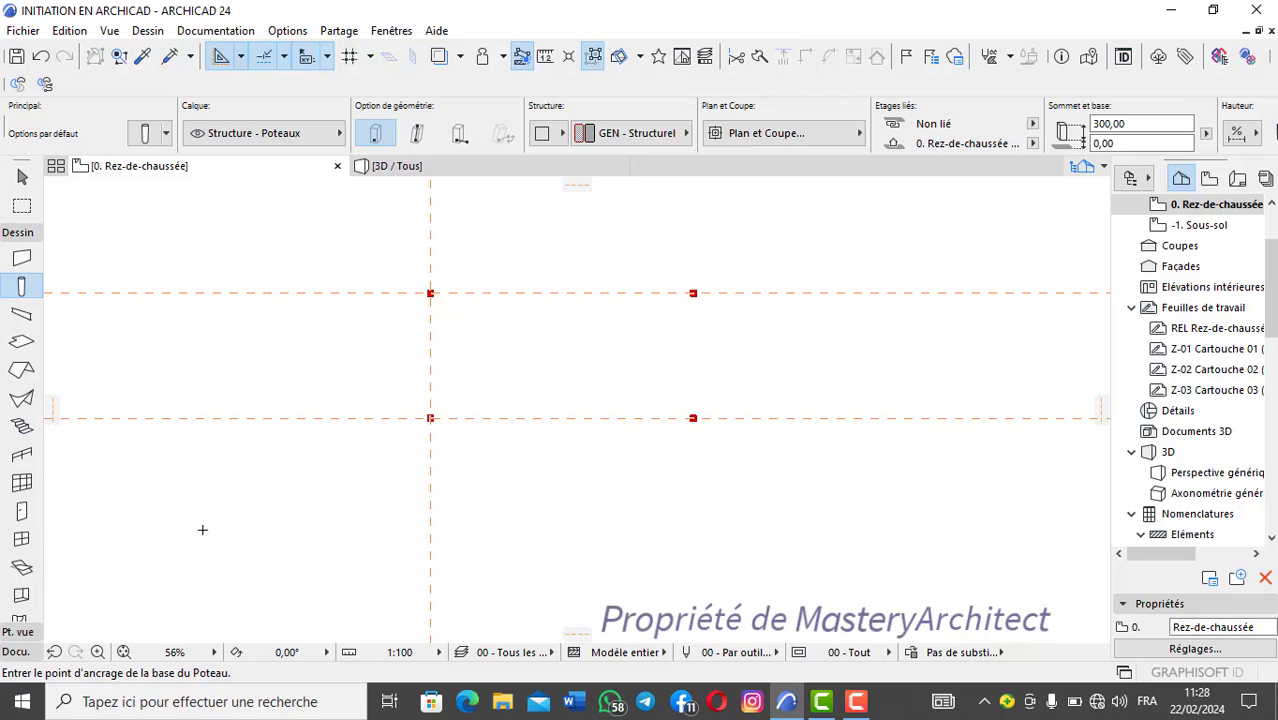
Erase the three remaining guide lines one by one with the guide-line eraser: upper horizontal, left vertical and lower horizontal.
{"action": "right_click", "coordinate": [505, 293]}
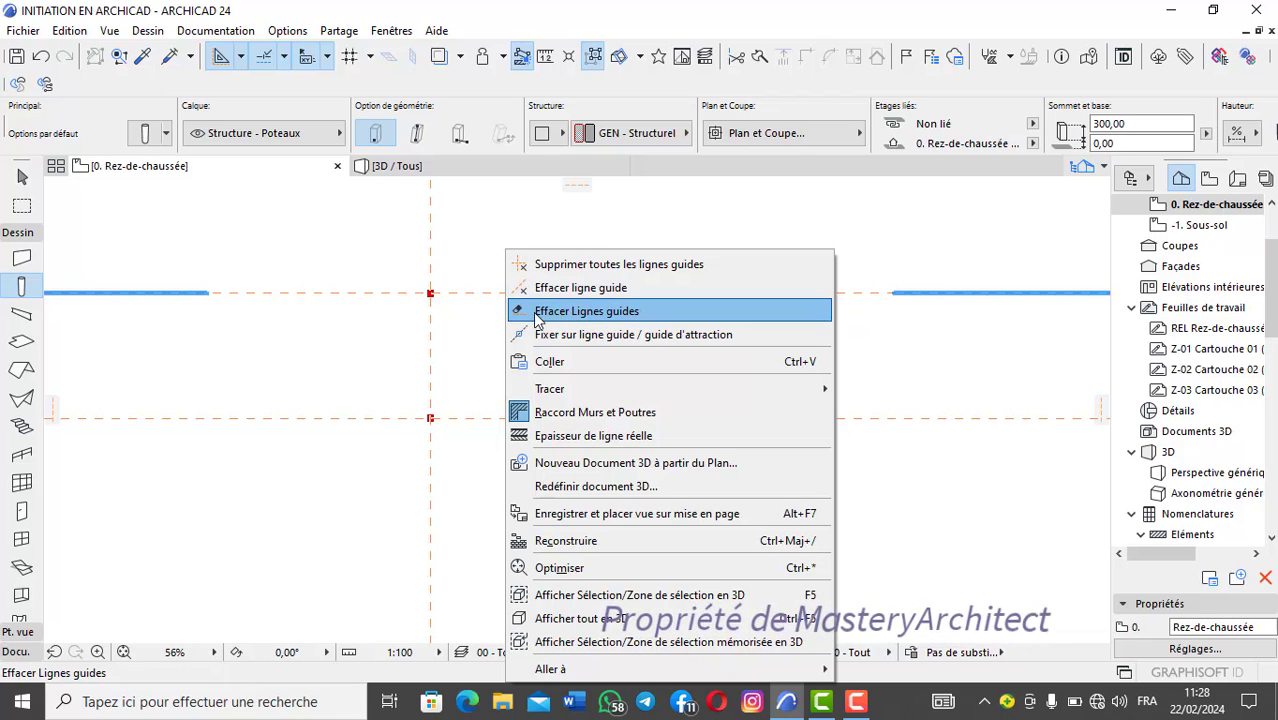
{"action": "left_click", "coordinate": [579, 314]}
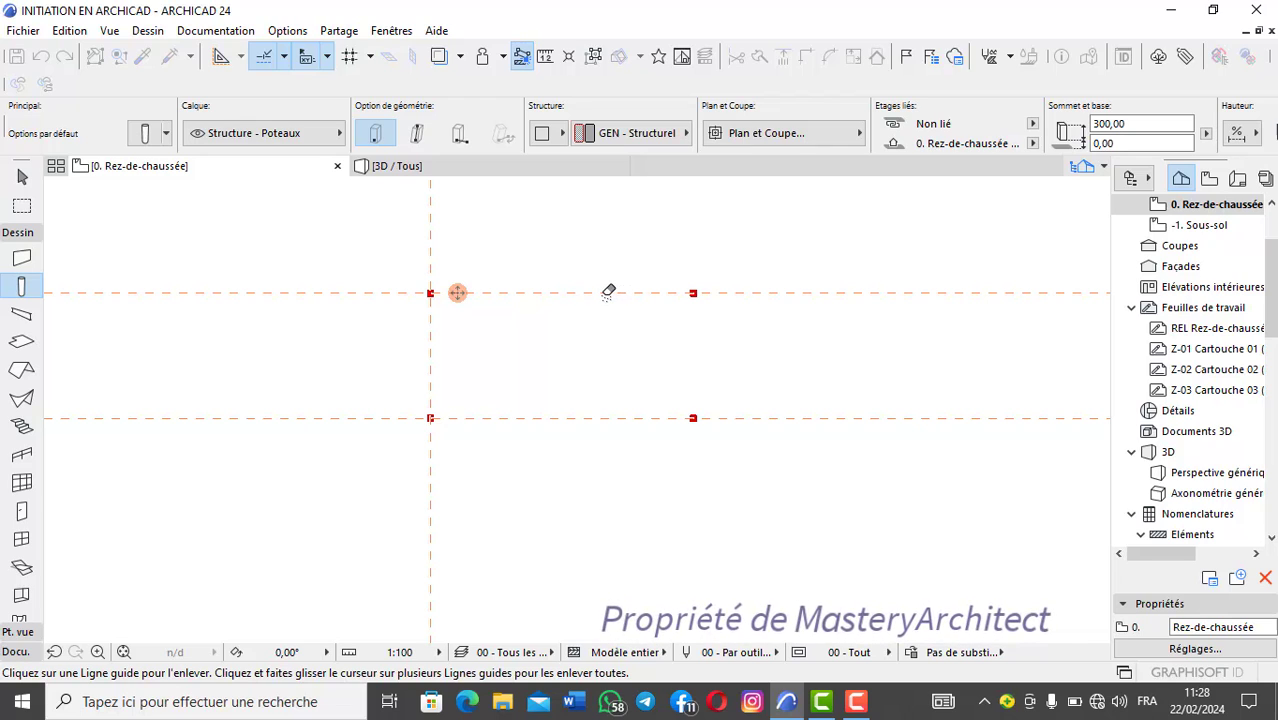
{"action": "left_click", "coordinate": [604, 292]}
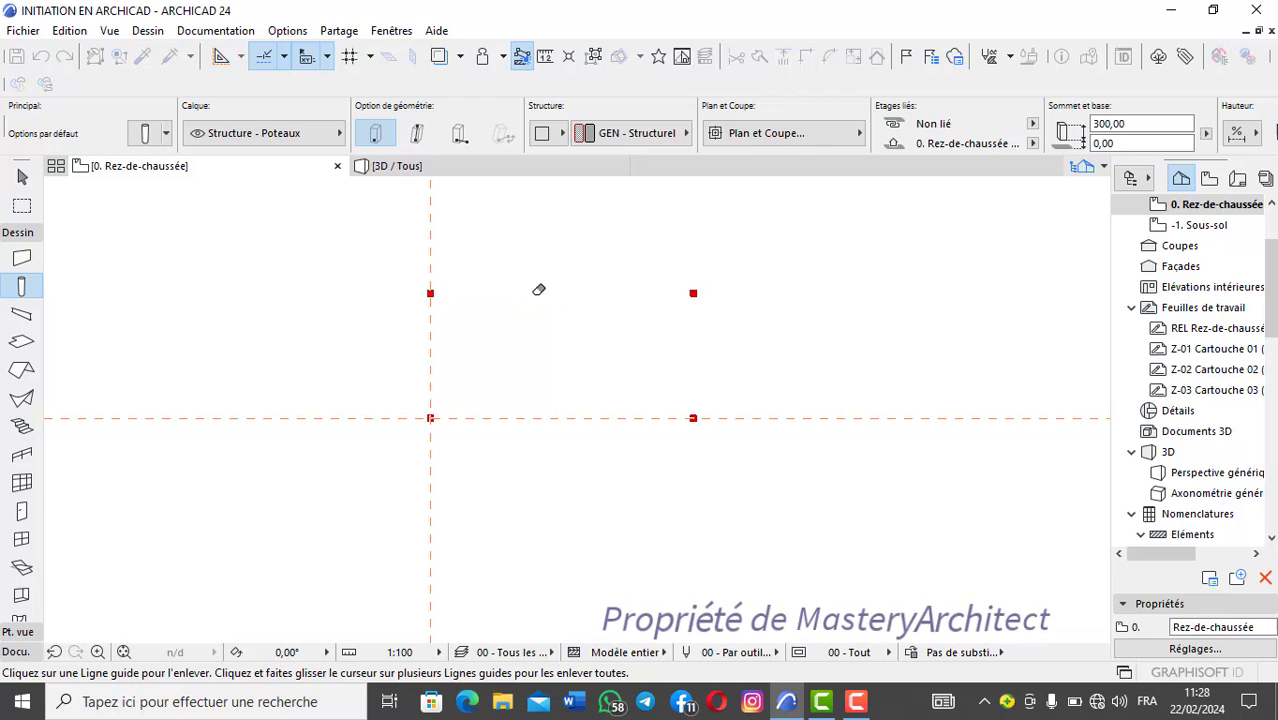
{"action": "left_click", "coordinate": [431, 262]}
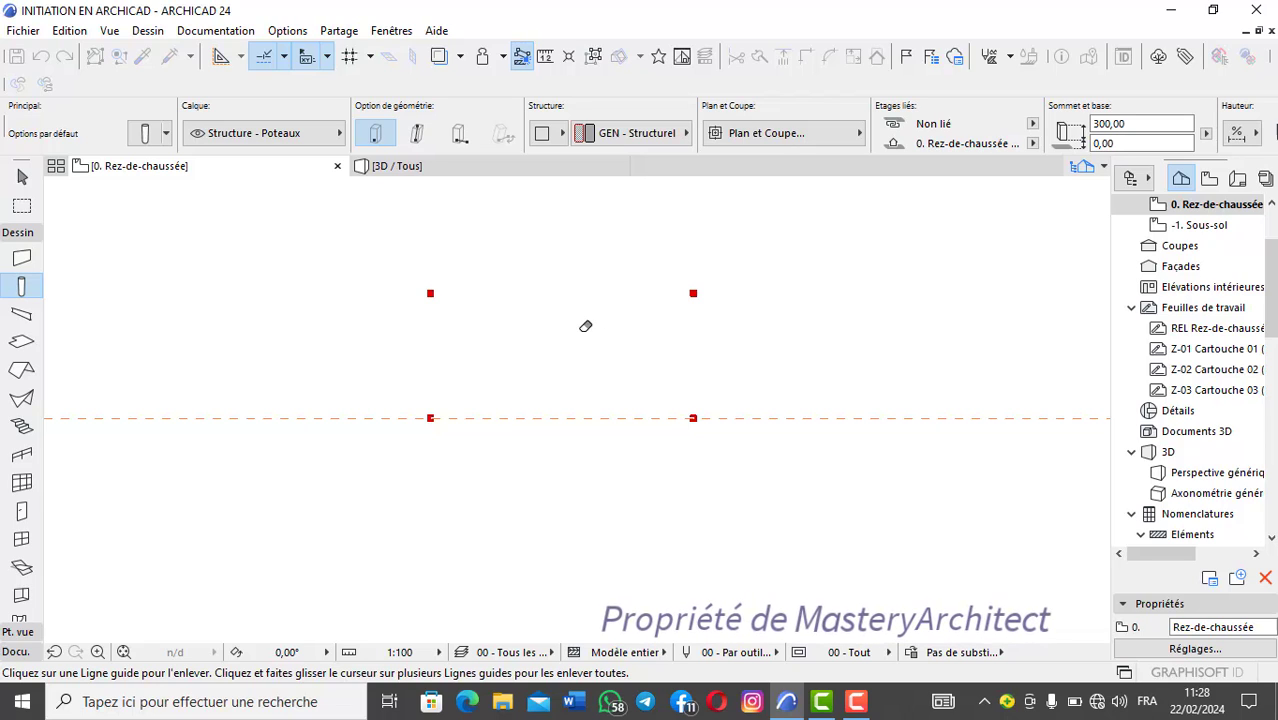
{"action": "left_click", "coordinate": [541, 418]}
{"action": "scroll", "coordinate": [538, 328], "scroll_direction": "up", "scroll_amount": 2}
{"action": "scroll", "coordinate": [538, 328], "scroll_direction": "down", "scroll_amount": 3}
{"action": "scroll", "coordinate": [538, 328], "scroll_direction": "up", "scroll_amount": 3}
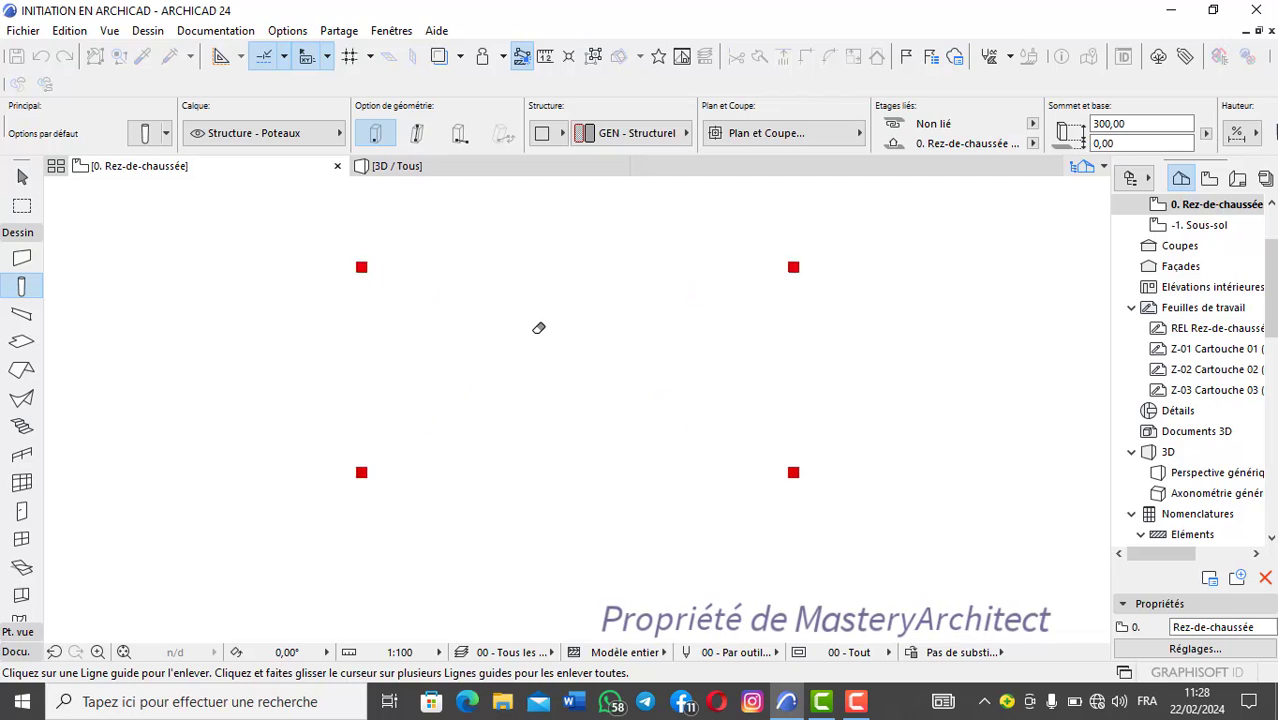
{"action": "scroll", "coordinate": [538, 328], "scroll_direction": "down", "scroll_amount": 3}
{"action": "scroll", "coordinate": [538, 328], "scroll_direction": "down", "scroll_amount": 1}
{"action": "scroll", "coordinate": [539, 331], "scroll_direction": "up", "scroll_amount": 3}
{"action": "scroll", "coordinate": [539, 331], "scroll_direction": "down", "scroll_amount": 4}
{"action": "scroll", "coordinate": [540, 331], "scroll_direction": "up", "scroll_amount": 2}
{"action": "scroll", "coordinate": [541, 332], "scroll_direction": "down", "scroll_amount": 2}
{"action": "scroll", "coordinate": [541, 332], "scroll_direction": "up", "scroll_amount": 2}
{"action": "scroll", "coordinate": [542, 333], "scroll_direction": "down", "scroll_amount": 3}
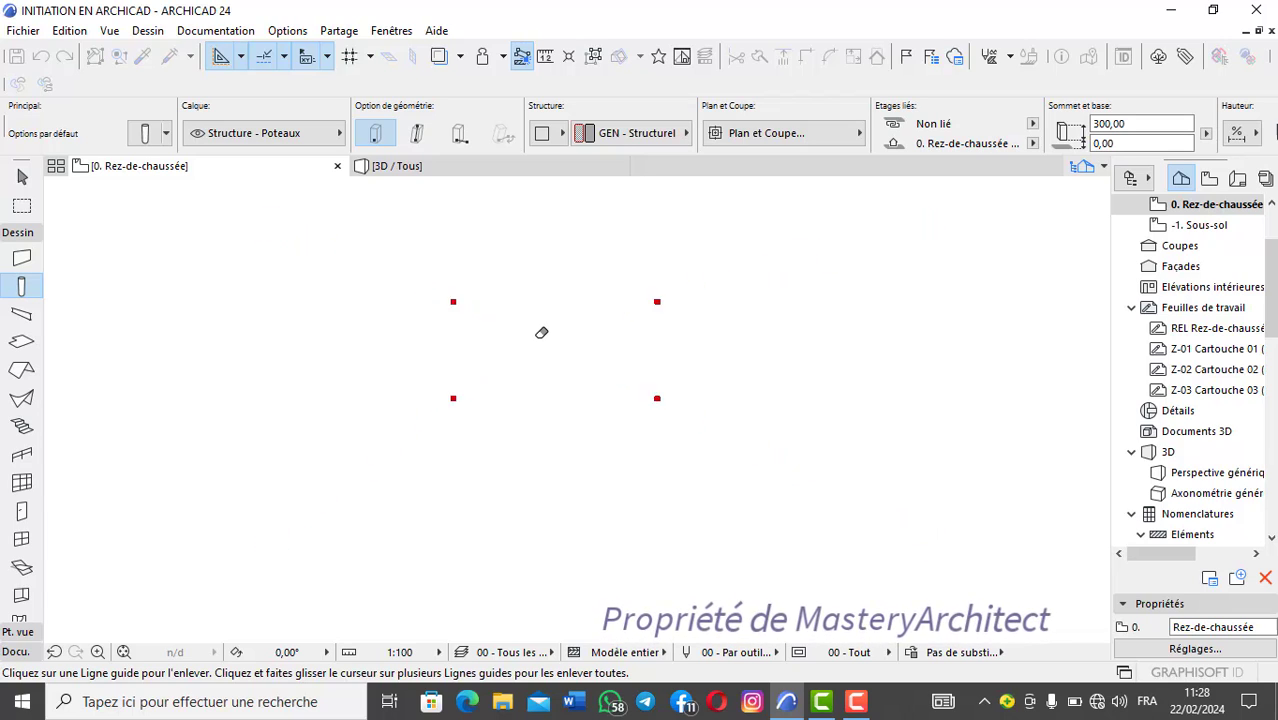
{"action": "scroll", "coordinate": [542, 333], "scroll_direction": "up", "scroll_amount": 3}
{"action": "scroll", "coordinate": [542, 333], "scroll_direction": "down", "scroll_amount": 2}
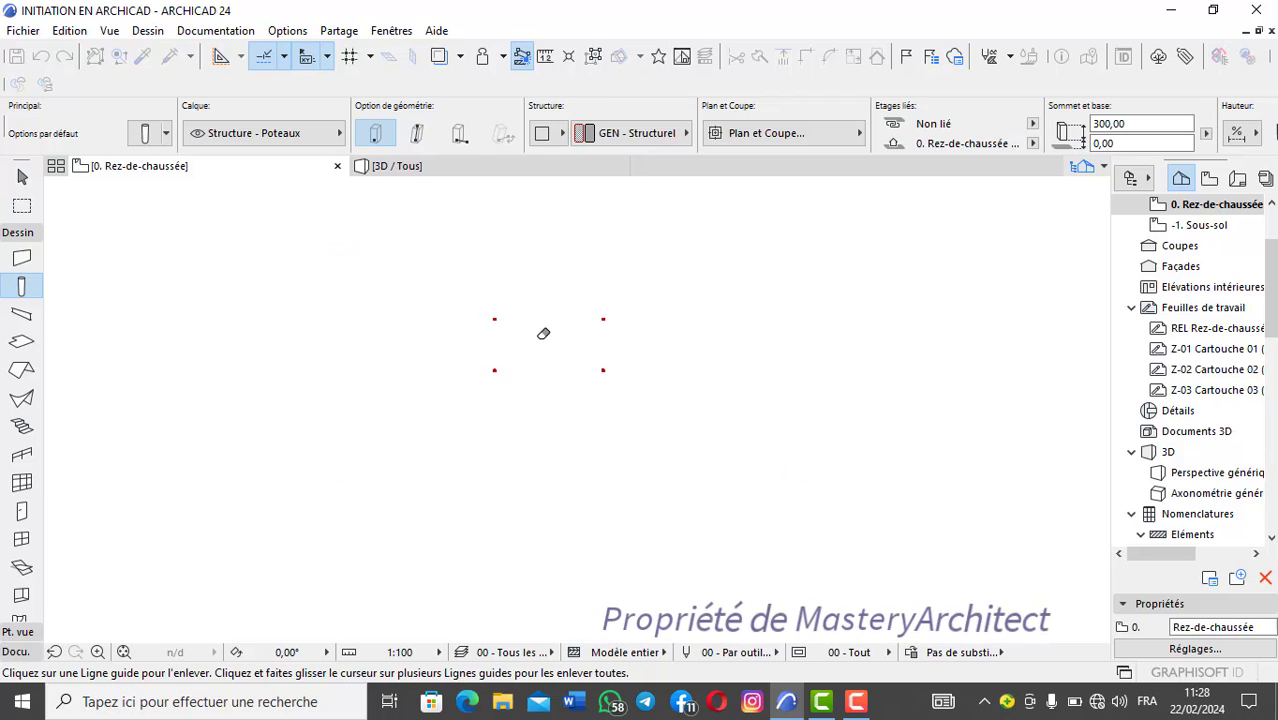
{"action": "scroll", "coordinate": [542, 334], "scroll_direction": "up", "scroll_amount": 1}
{"action": "scroll", "coordinate": [543, 335], "scroll_direction": "down", "scroll_amount": 3}
{"action": "scroll", "coordinate": [543, 334], "scroll_direction": "up", "scroll_amount": 3}
{"action": "scroll", "coordinate": [543, 334], "scroll_direction": "down", "scroll_amount": 4}
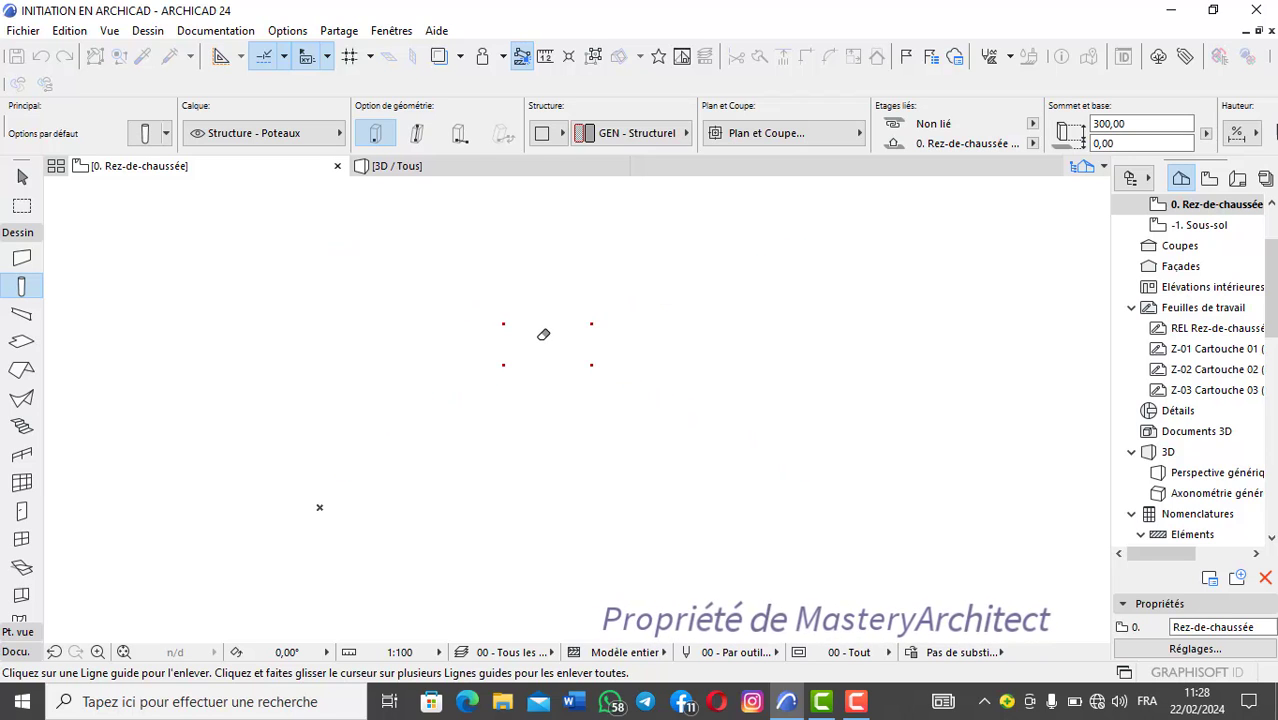